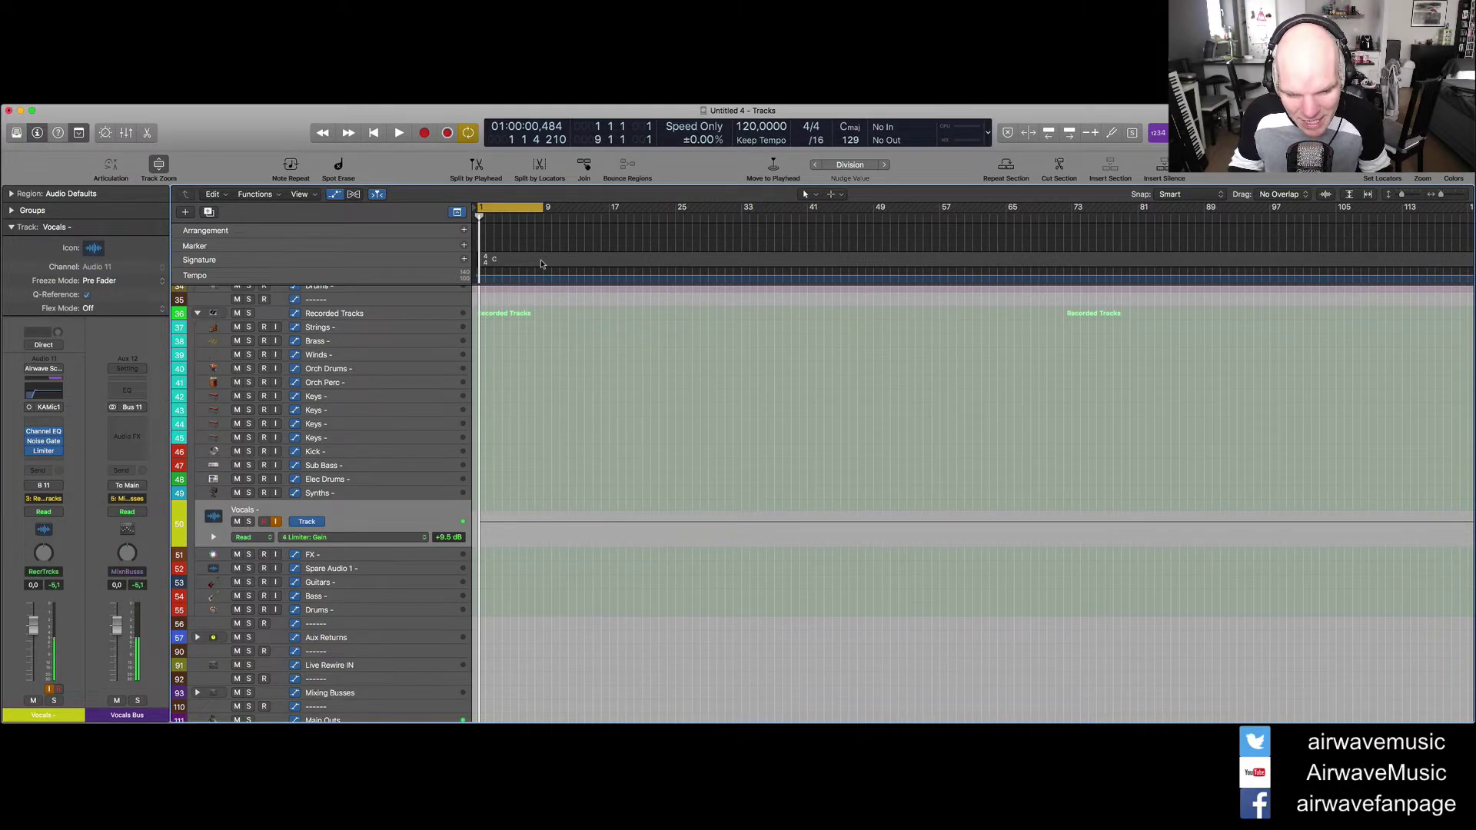
Look through the track stacks, collapse Recorded Tracks and leave the Instruments stack expanded
scroll(352, 384, "up", 10)
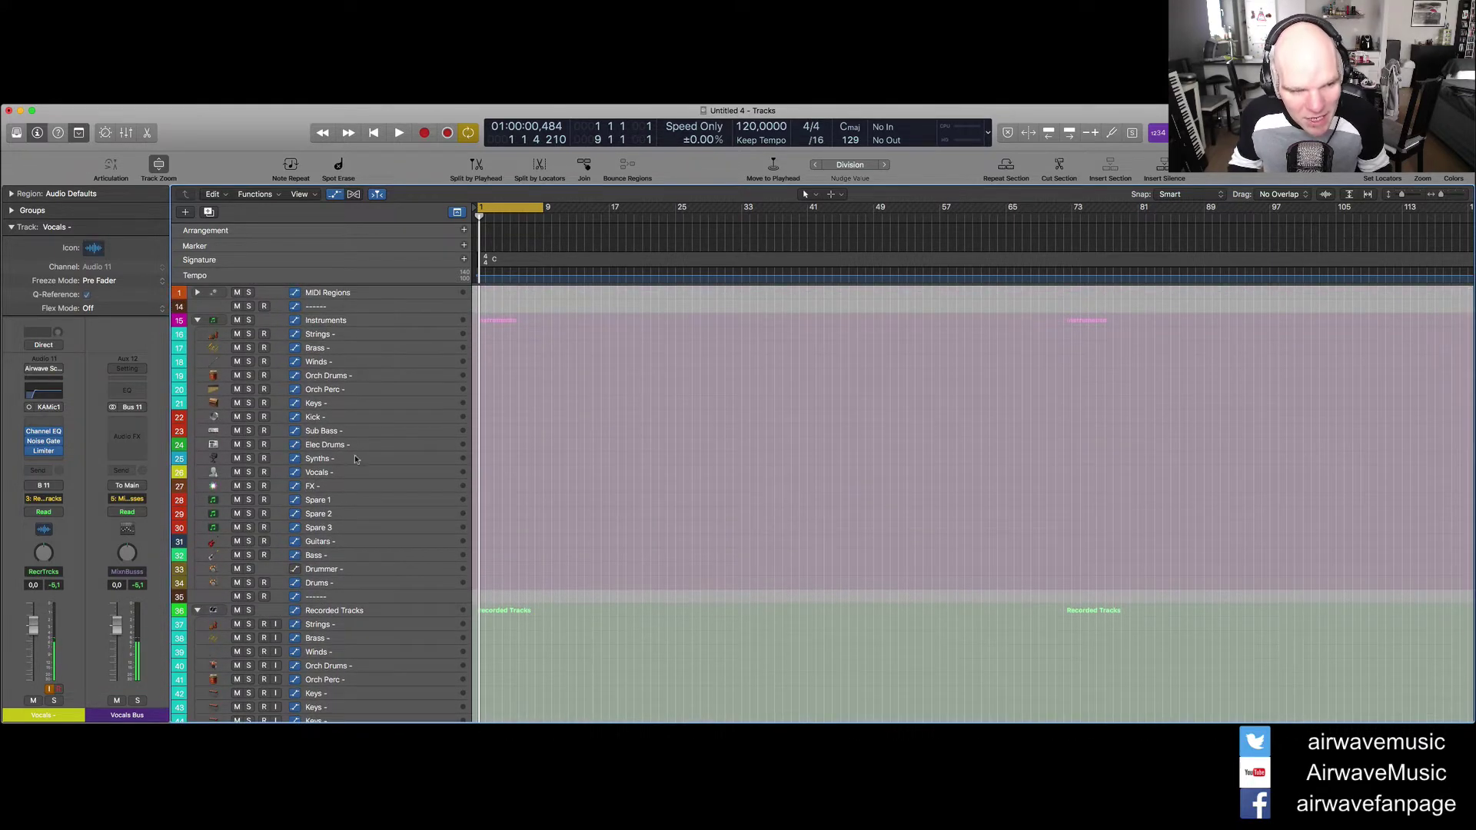
left_click(197, 321)
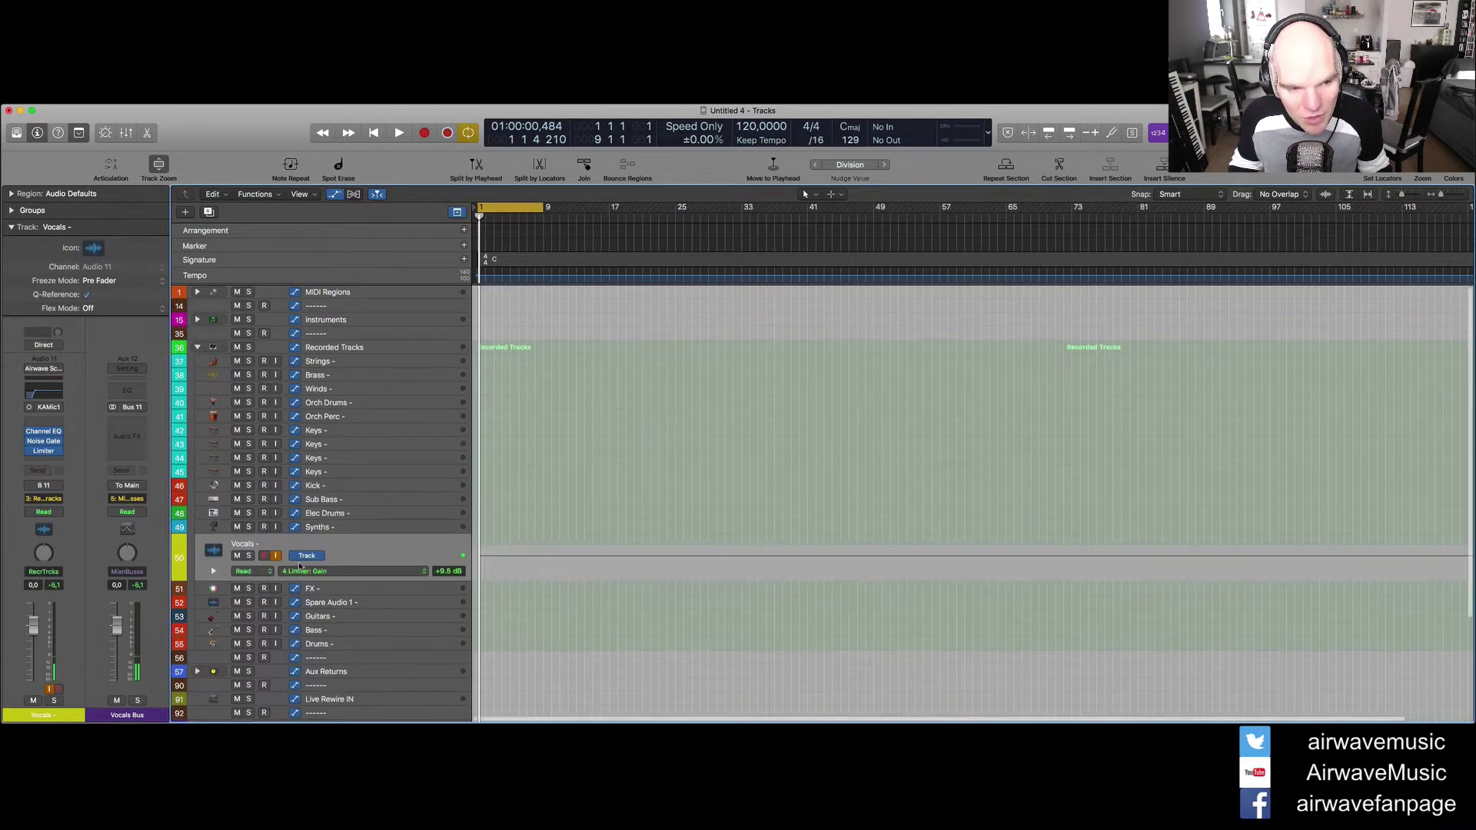
scroll(300, 567, "down", 3)
scroll(300, 568, "down", 2)
scroll(300, 569, "up", 5)
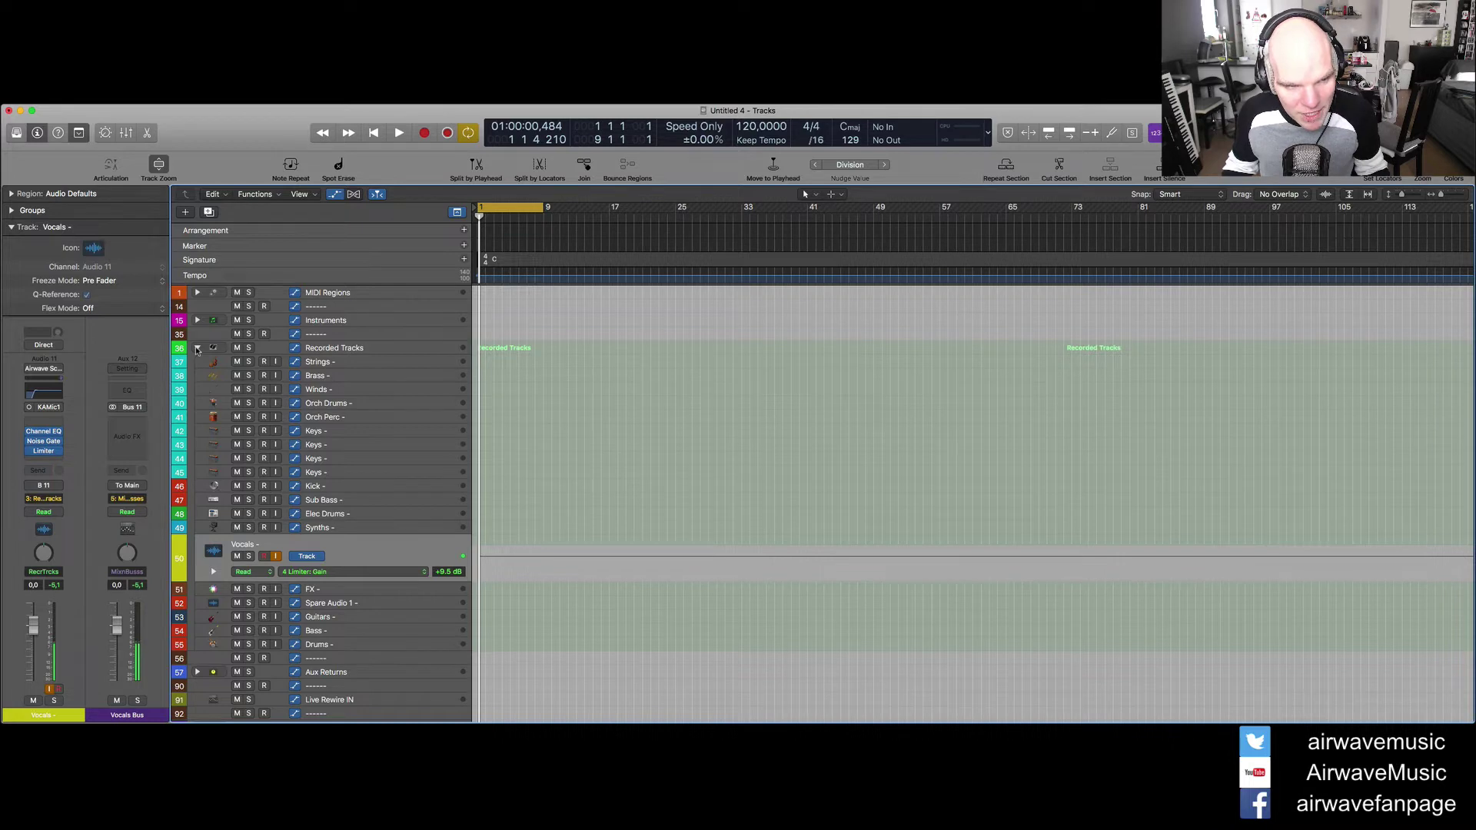
left_click(198, 349)
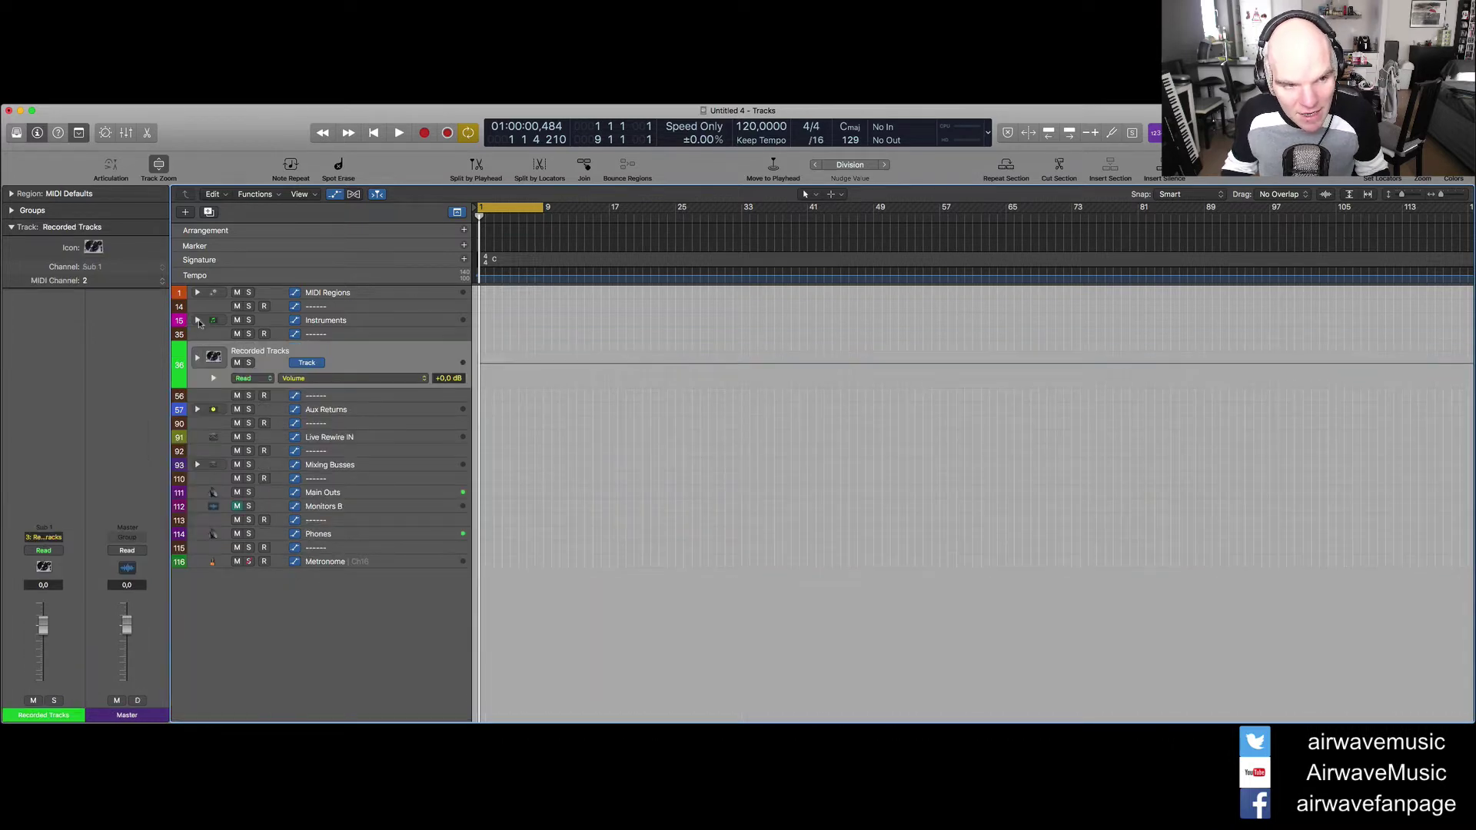
left_click(198, 320)
scroll(204, 659, "down", 5)
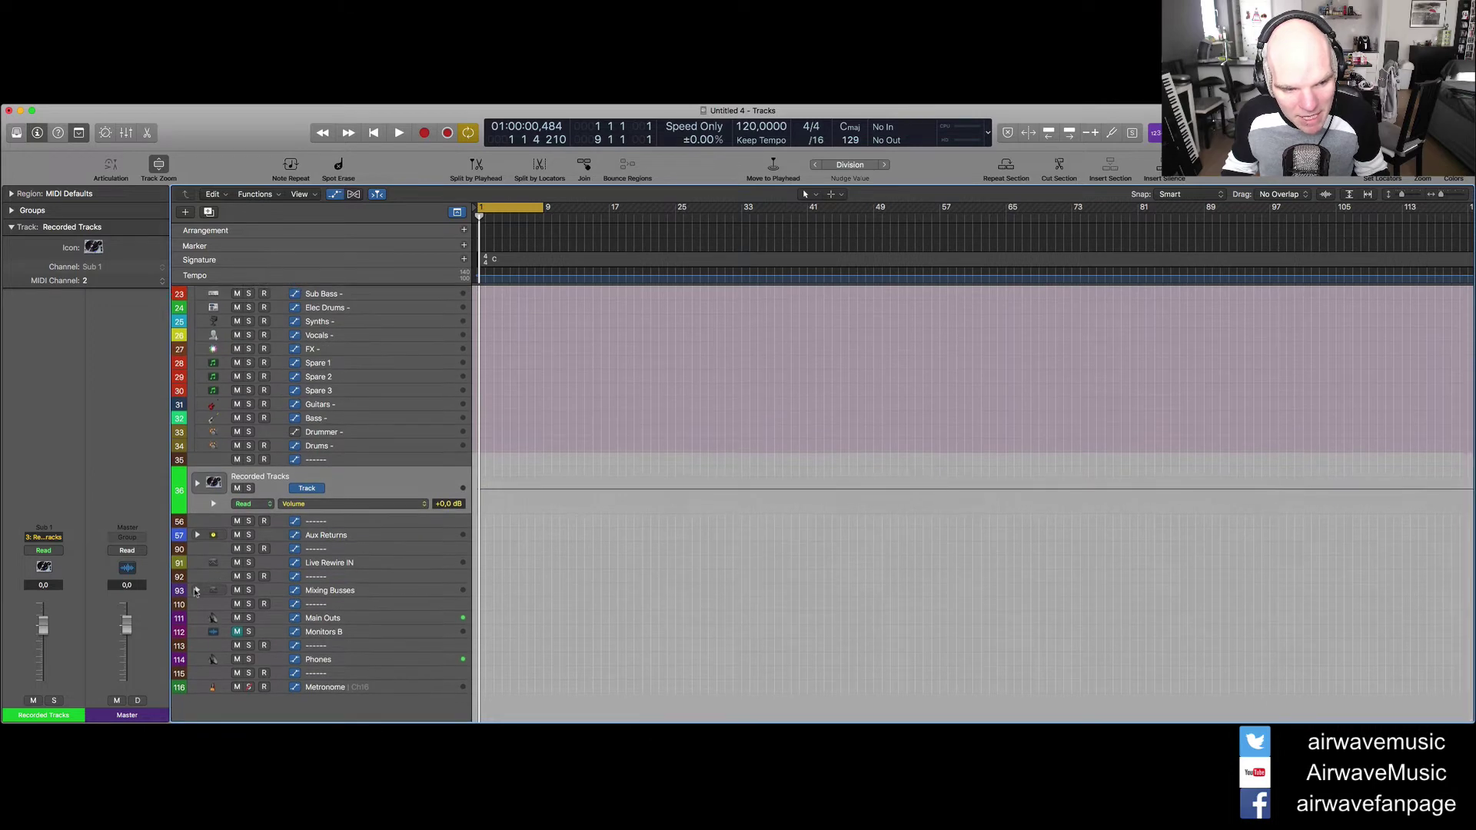
scroll(254, 419, "up", 5)
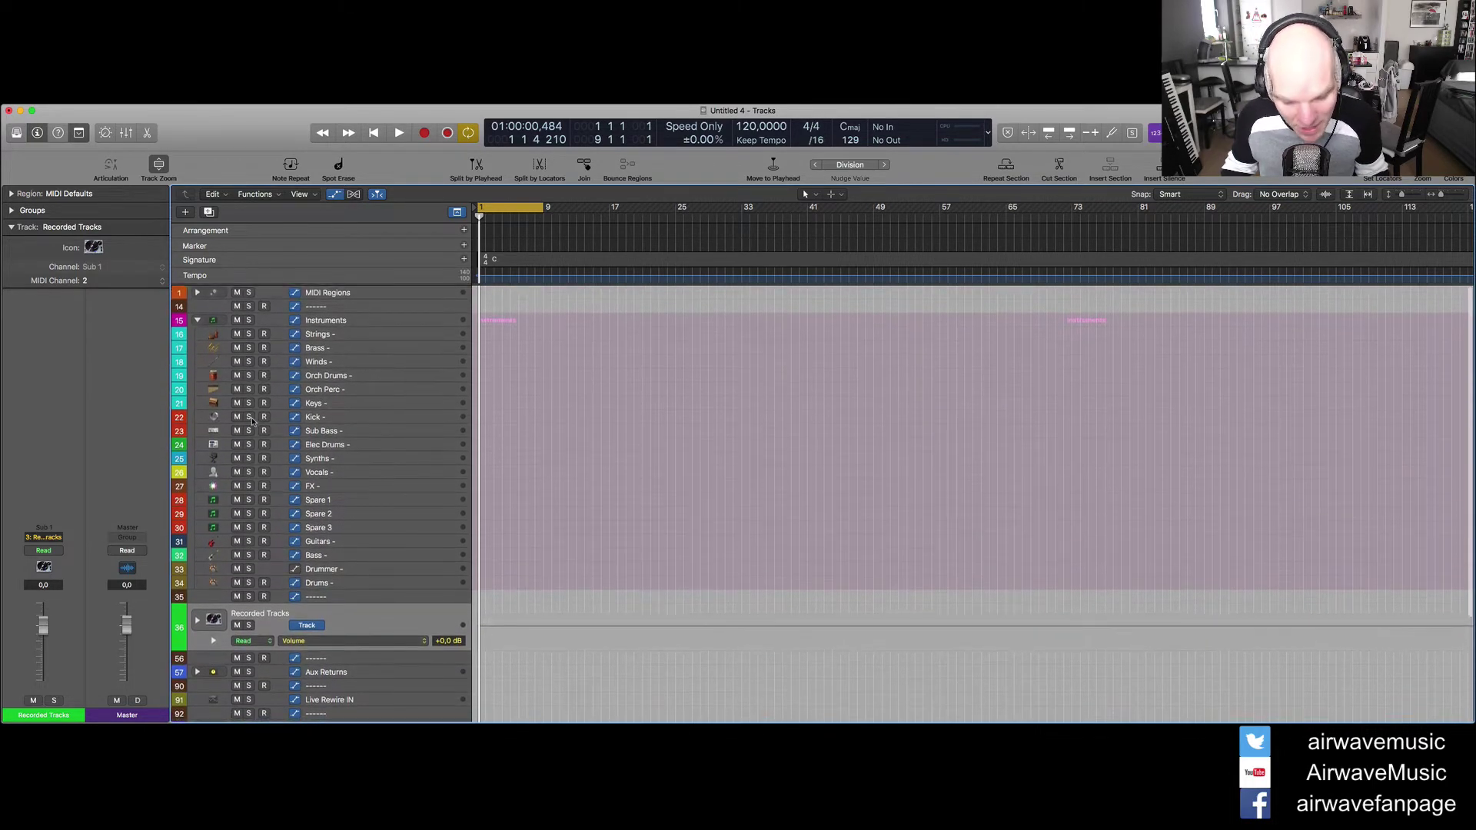
Add five new tracks with duplicate settings from the Synths track in the Instruments stack, and collapse the inspector's track parameters
left_click(347, 454)
key("super+d")
key("super+d")
key("super+d")
key("super+d")
key("super+d")
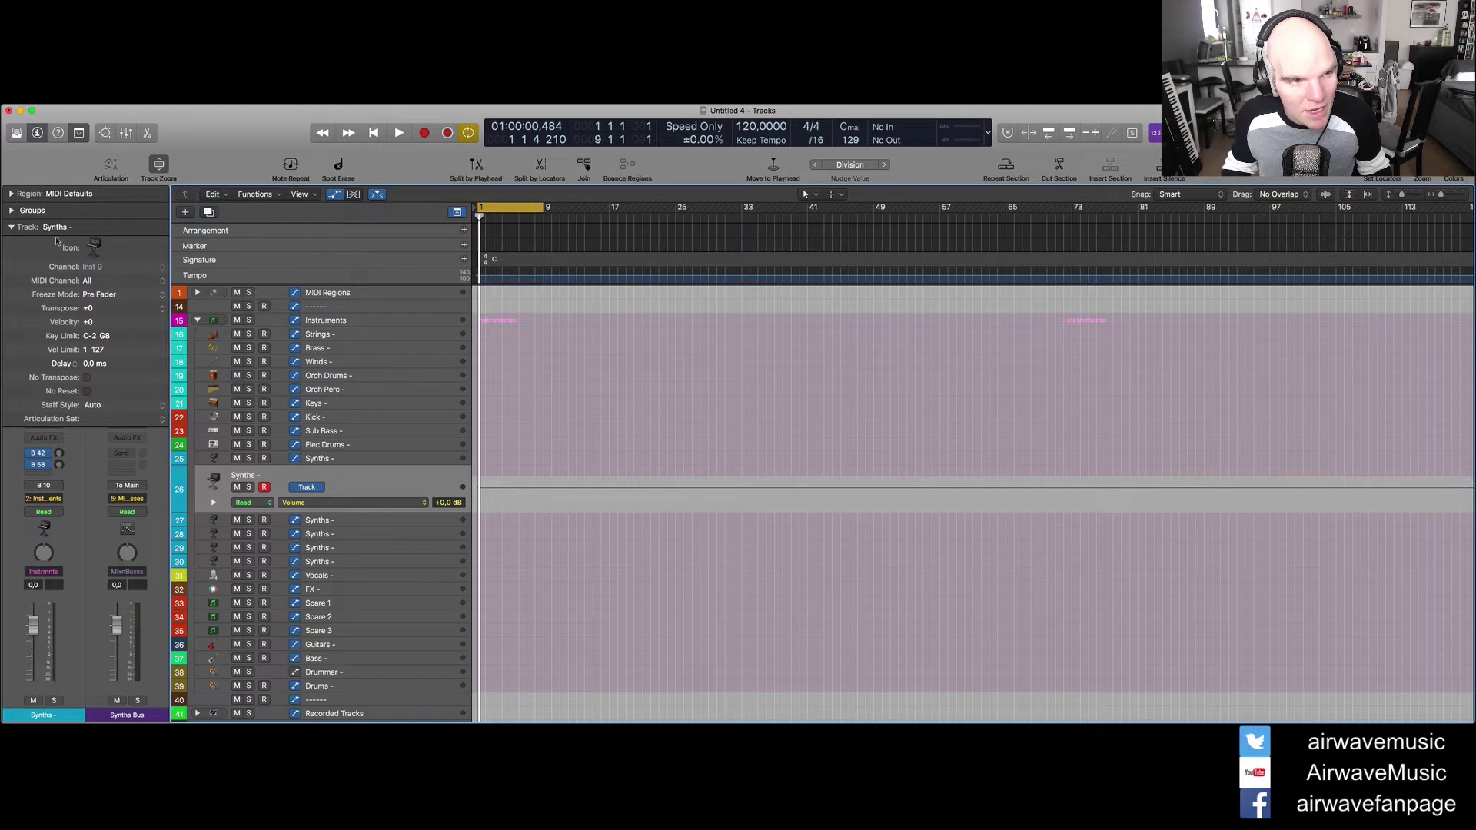
left_click(11, 227)
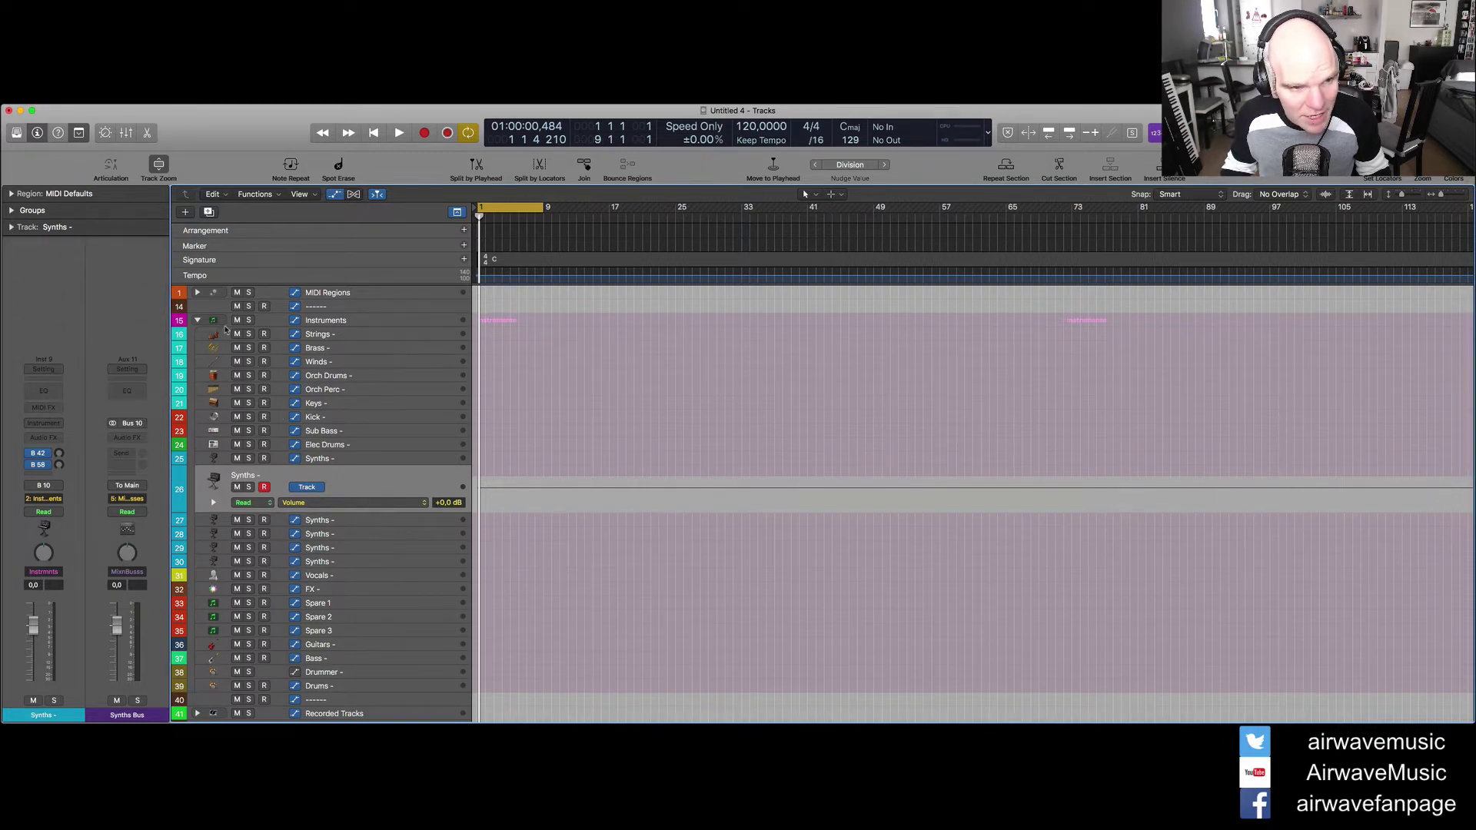
Expand the Mixing Busses stack and mute the Synths Bus
scroll(257, 582, "down", 5)
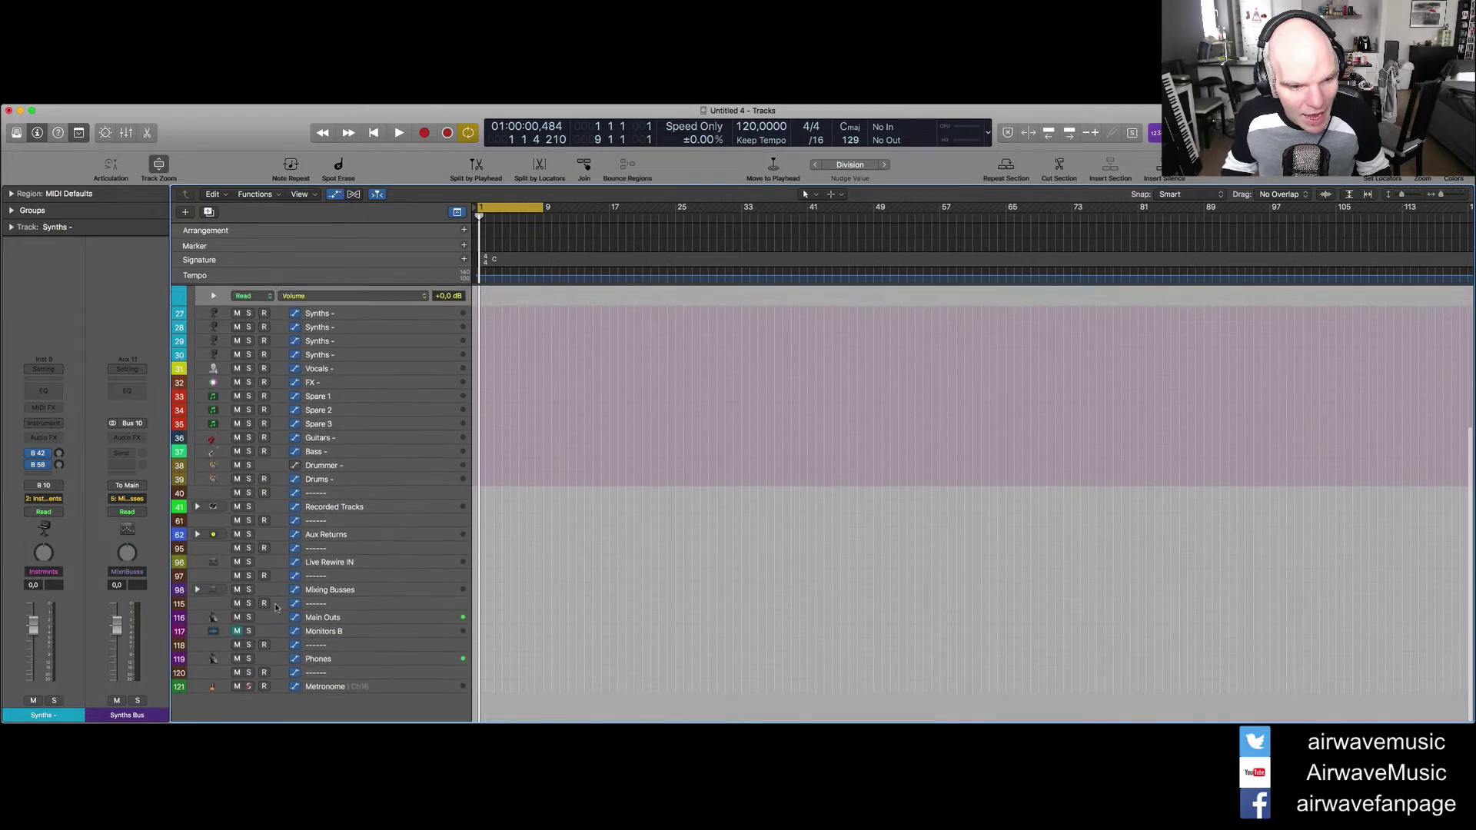
left_click(196, 589)
scroll(247, 569, "down", 4)
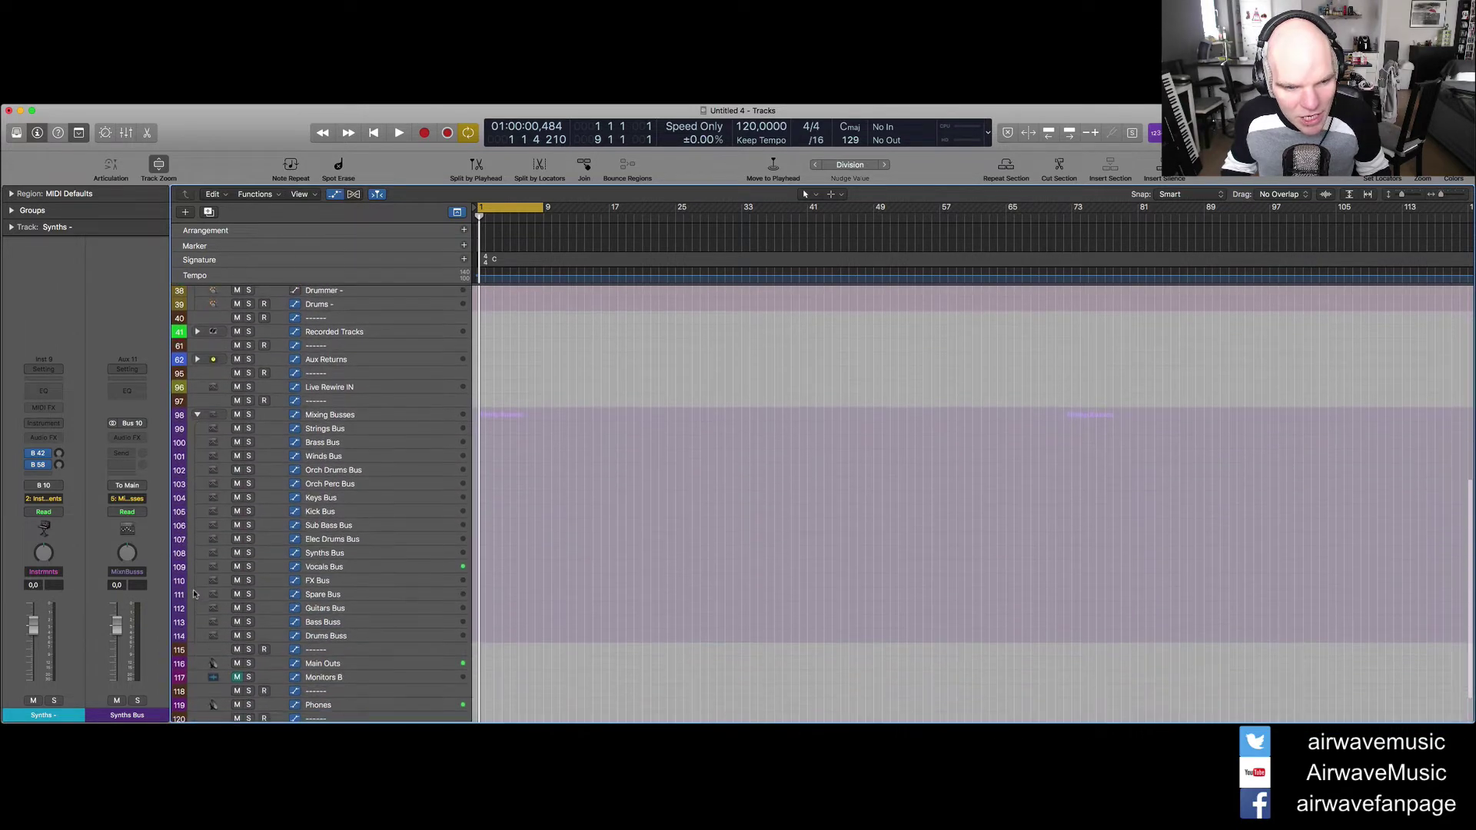
left_click(237, 554)
scroll(395, 383, "up", 8)
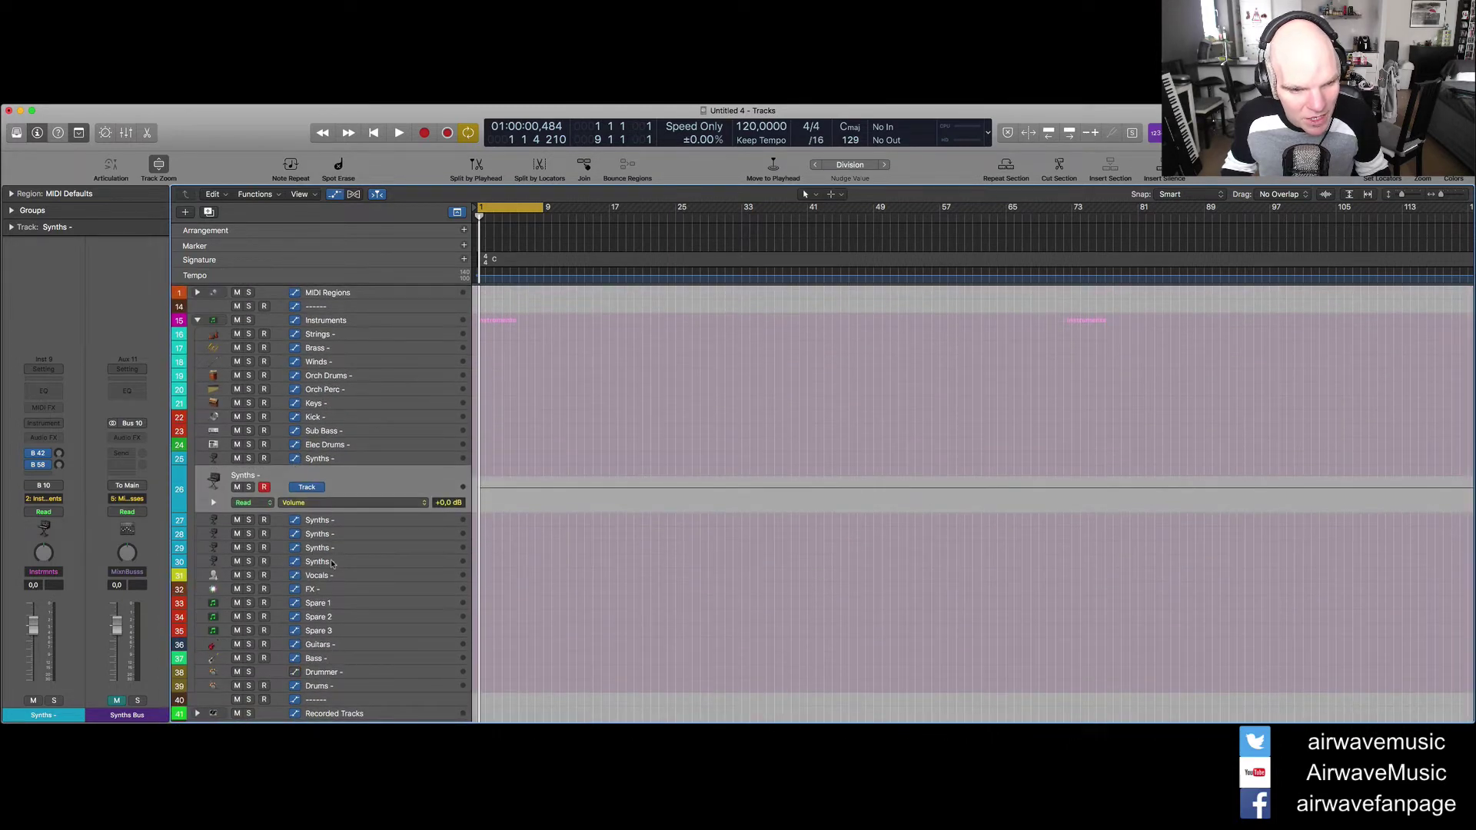
Load the Test Oscillator utility as the instrument on the first Synths track and move its window clear of the track list
left_click_drag(332, 565, 238, 451)
left_click(52, 423)
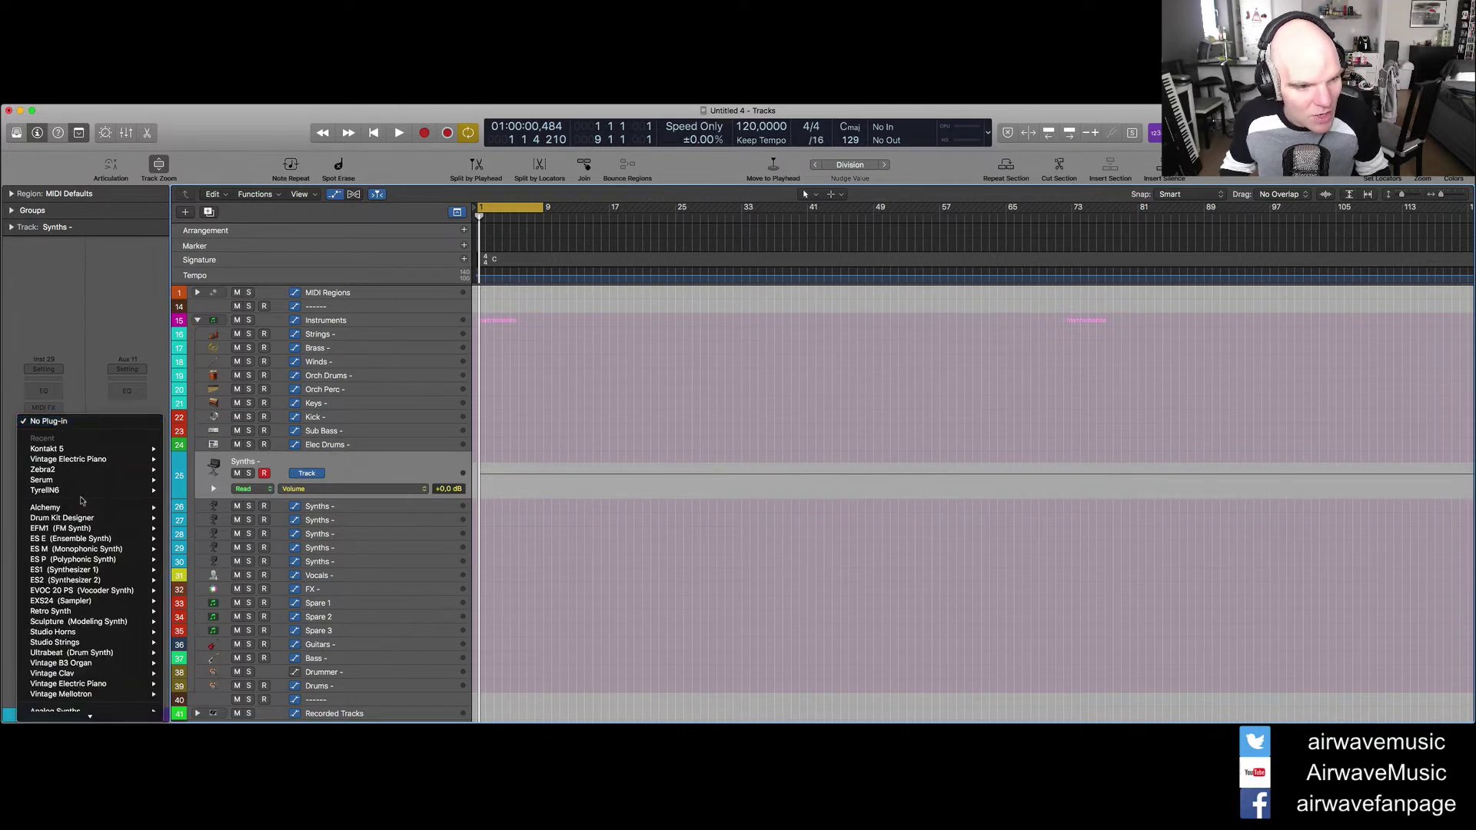
scroll(98, 654, "down", 2)
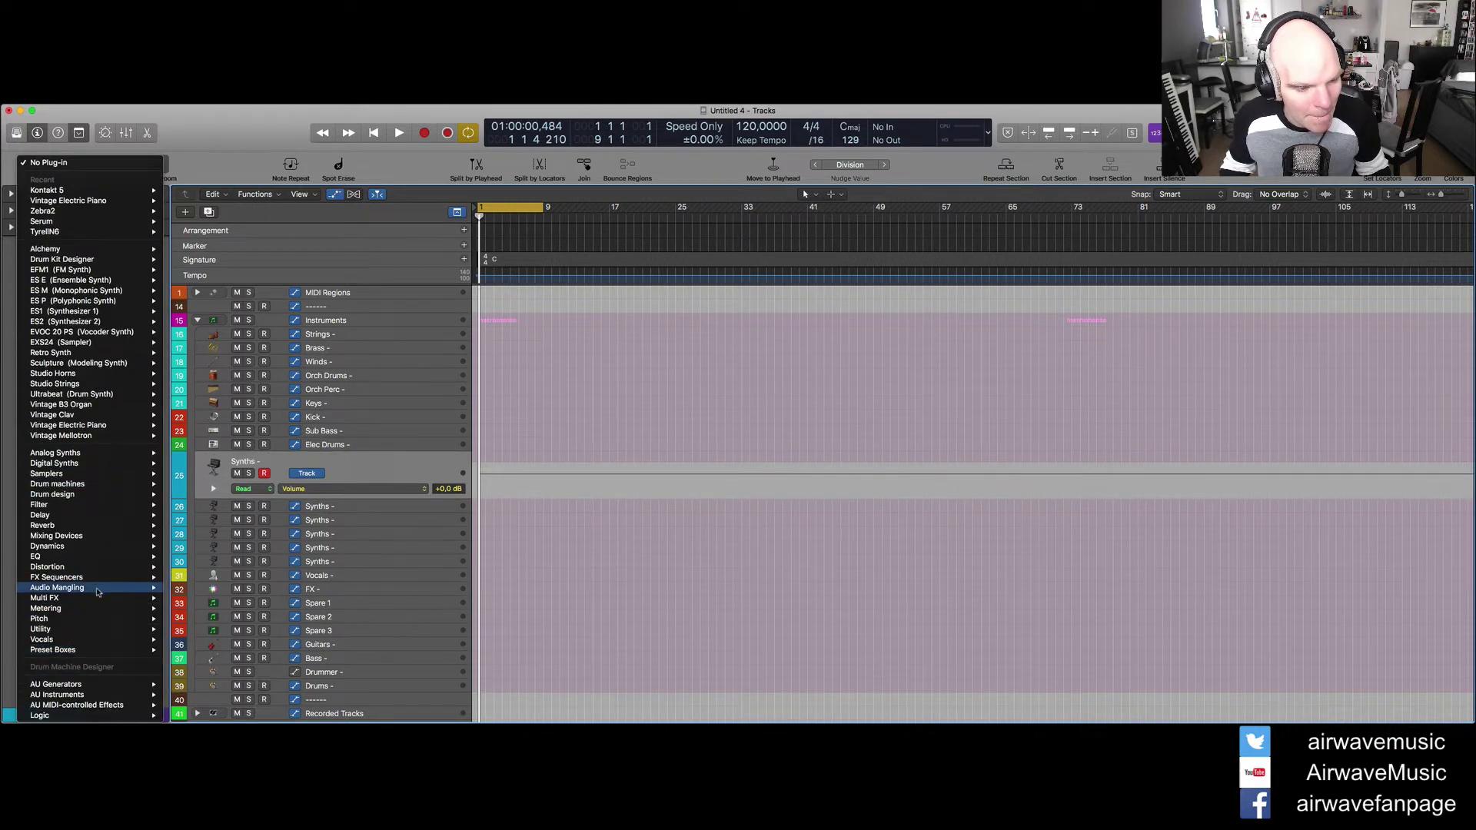
mouse_move(88, 591)
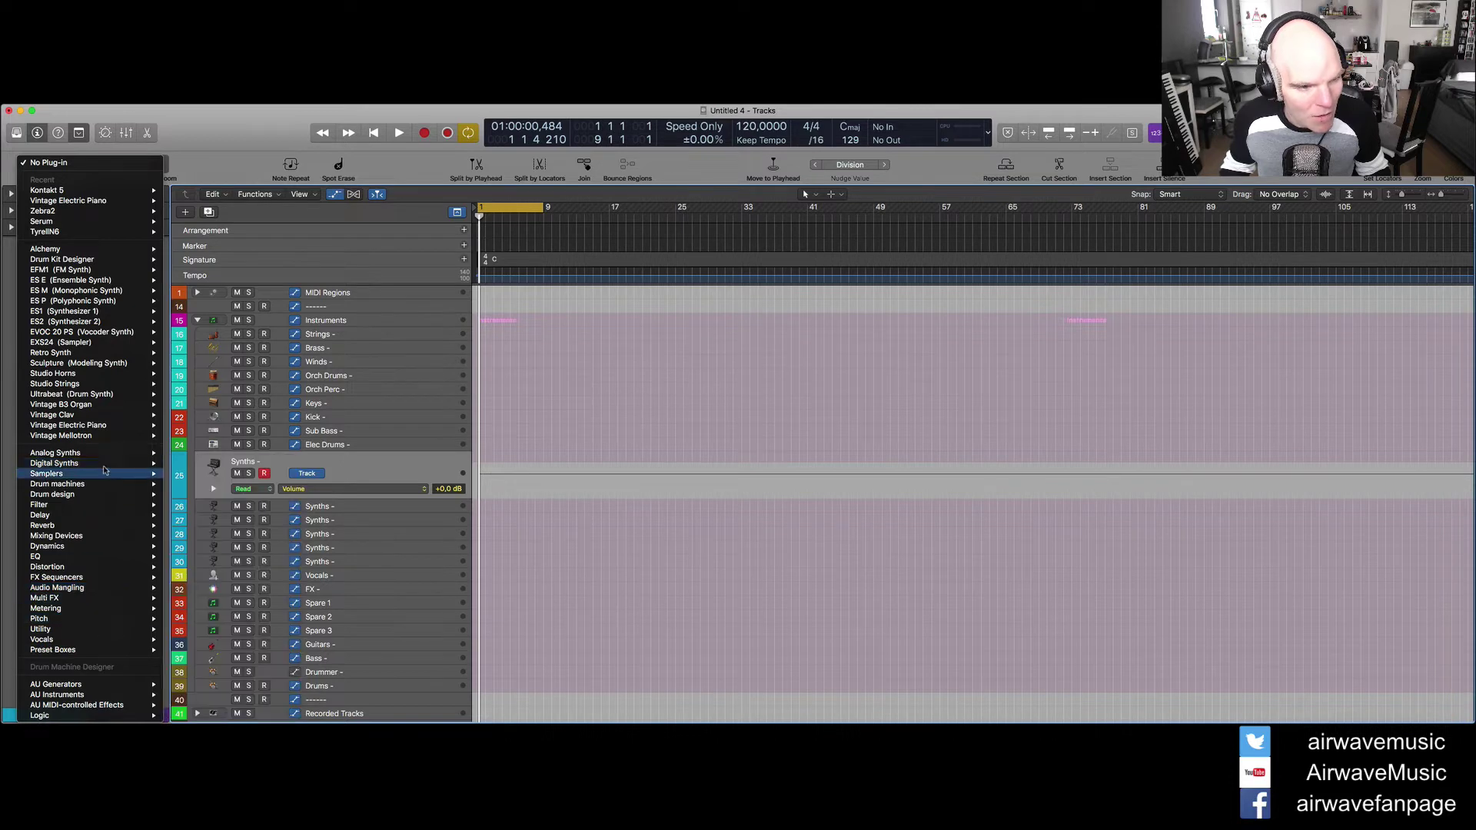
mouse_move(102, 462)
mouse_move(106, 717)
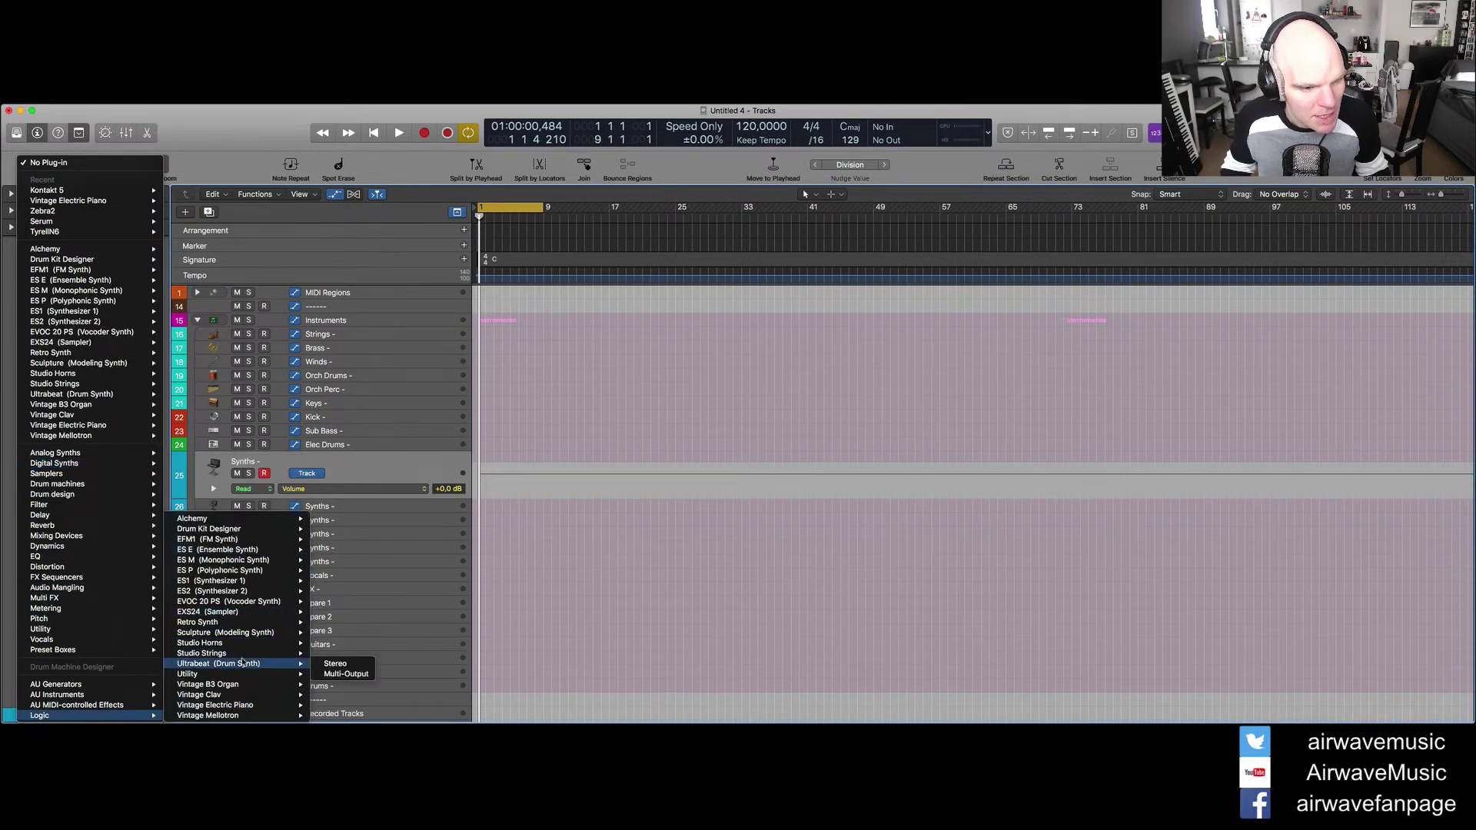
mouse_move(70, 630)
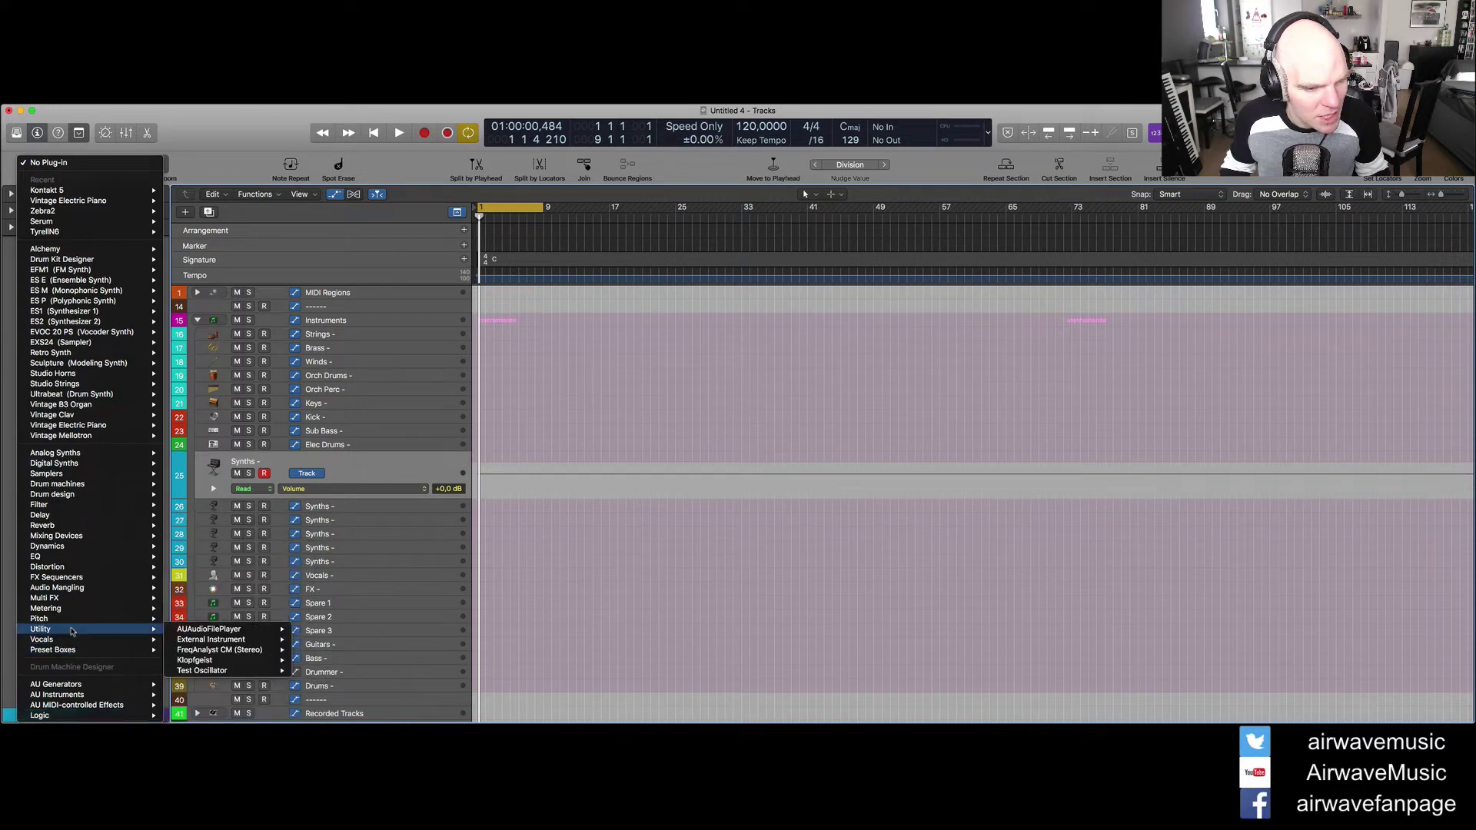
mouse_move(238, 651)
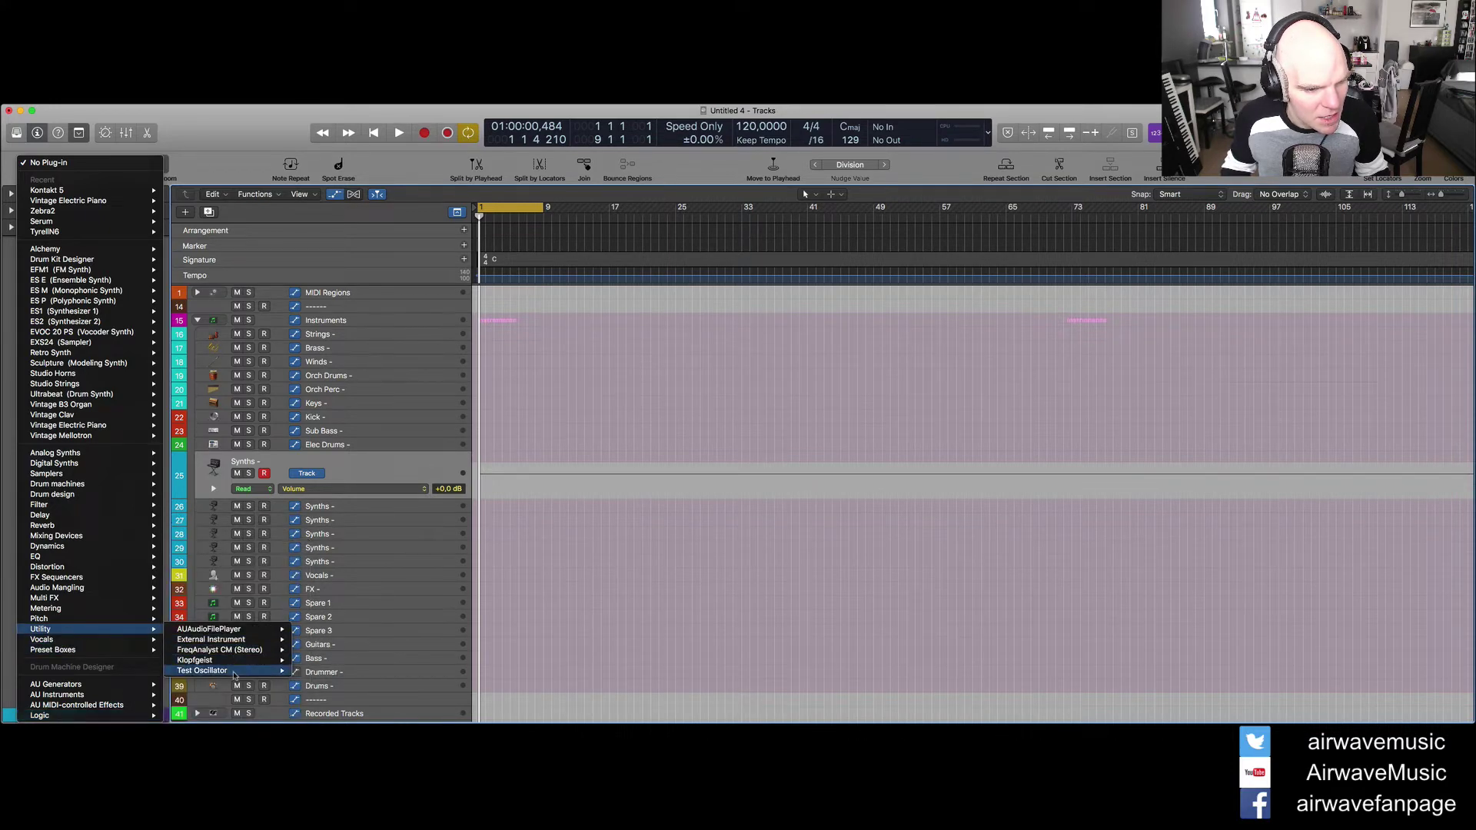
left_click(316, 671)
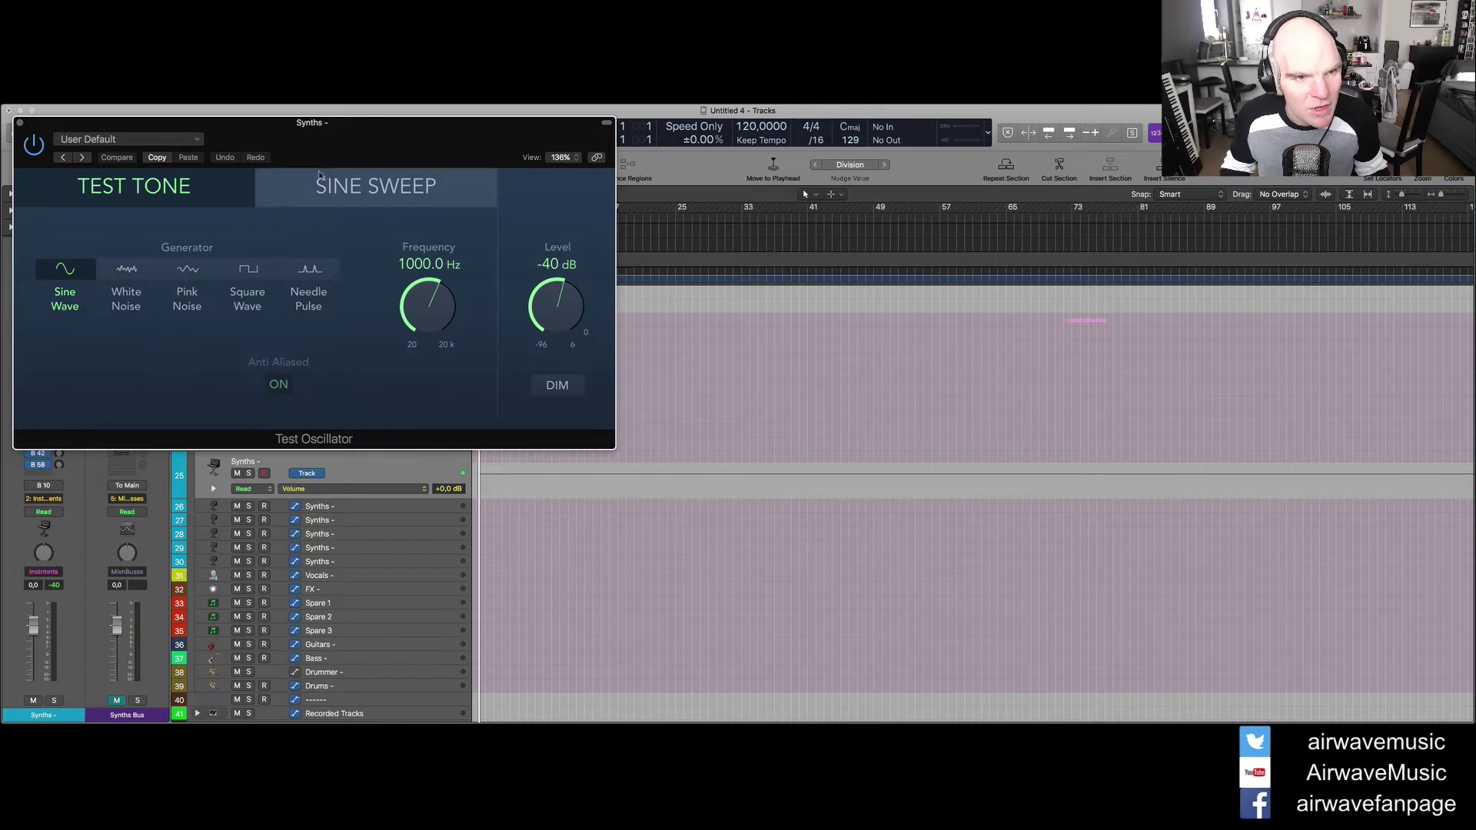
left_click_drag(324, 137, 856, 203)
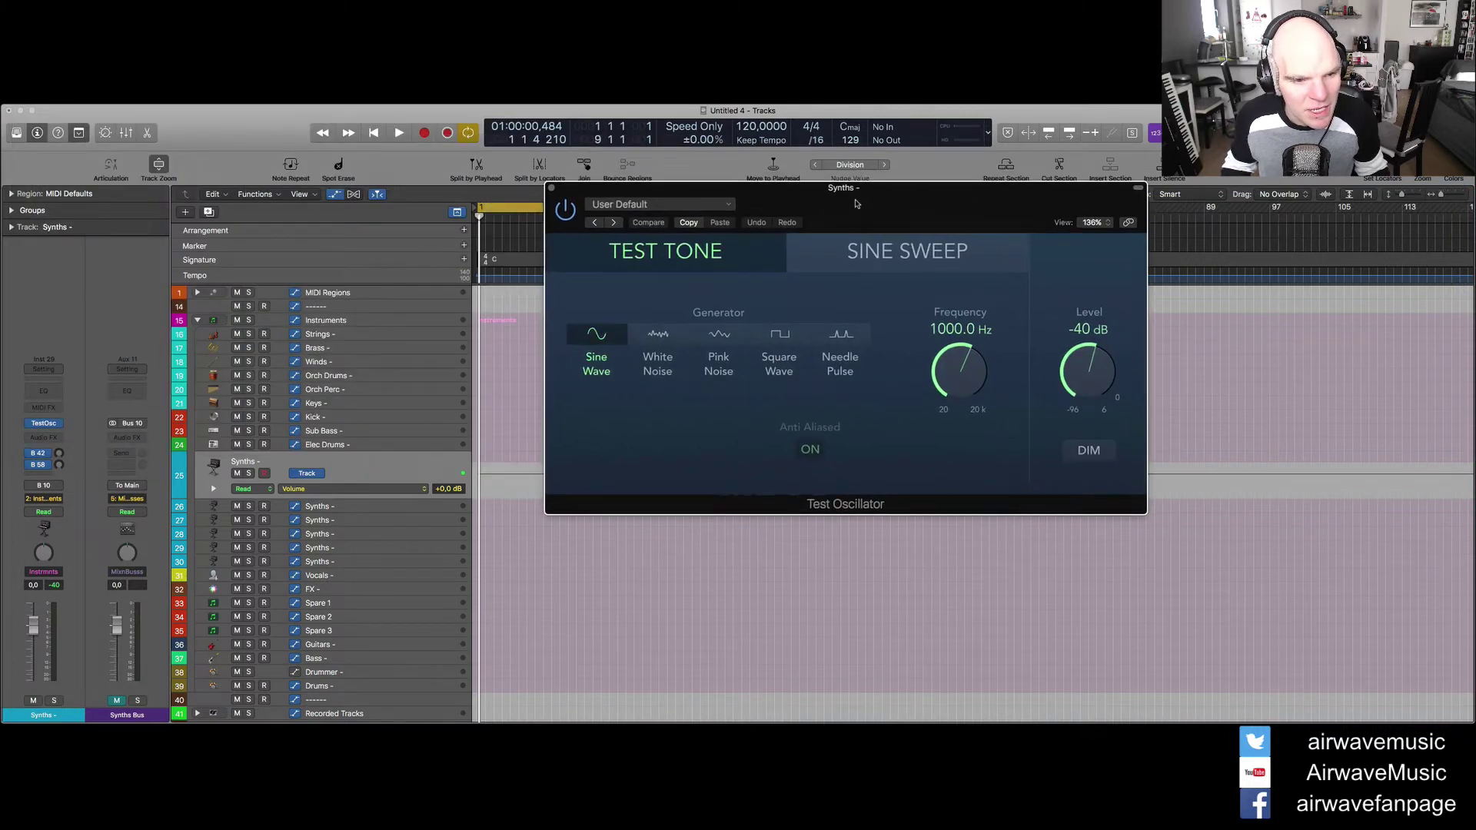
Briefly unmute and re-mute the Synths Bus, and raise the Test Oscillator's level to -4 dB
left_click(394, 460)
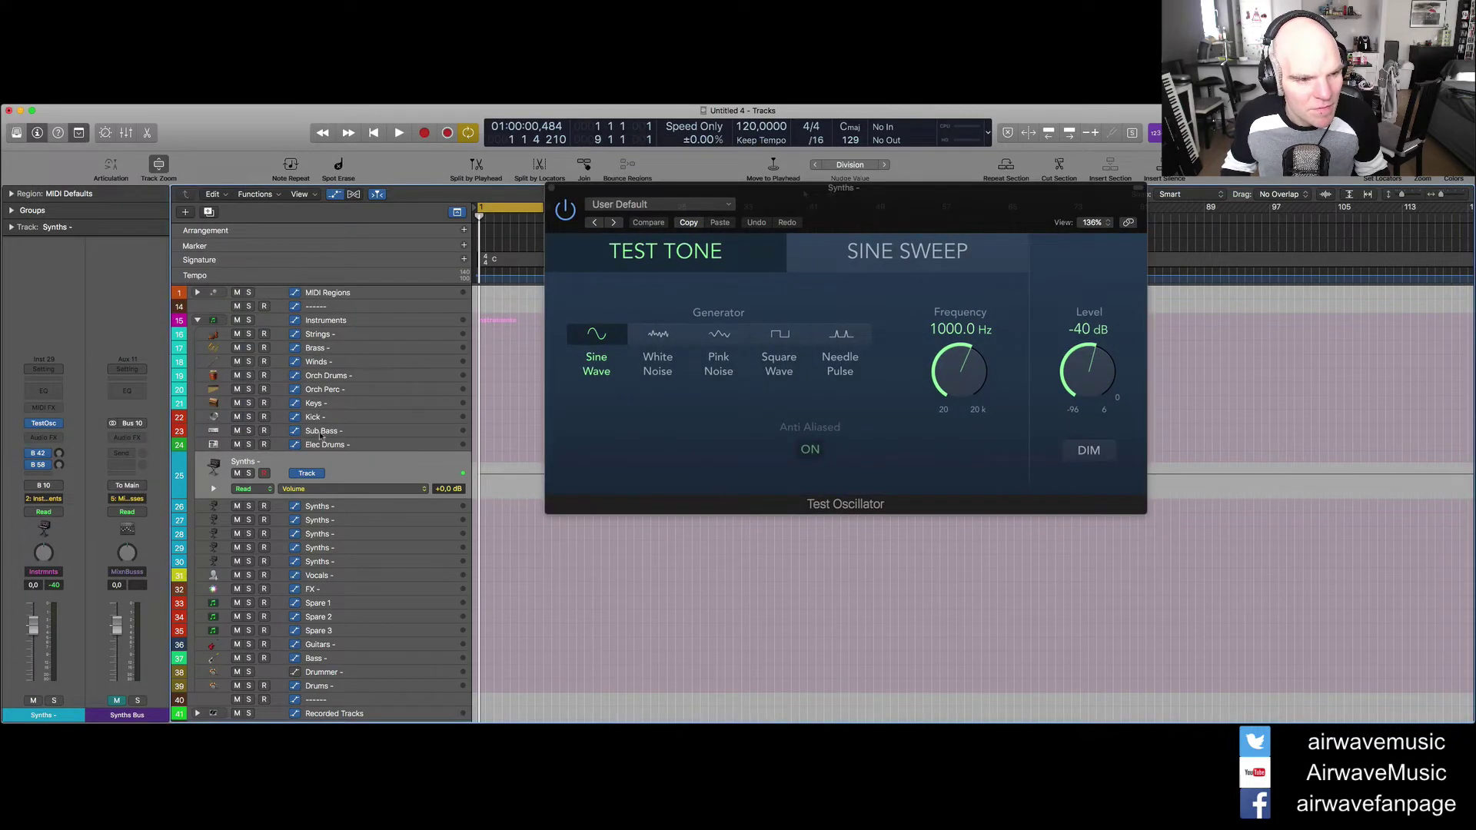
left_click(117, 701)
left_click(117, 701)
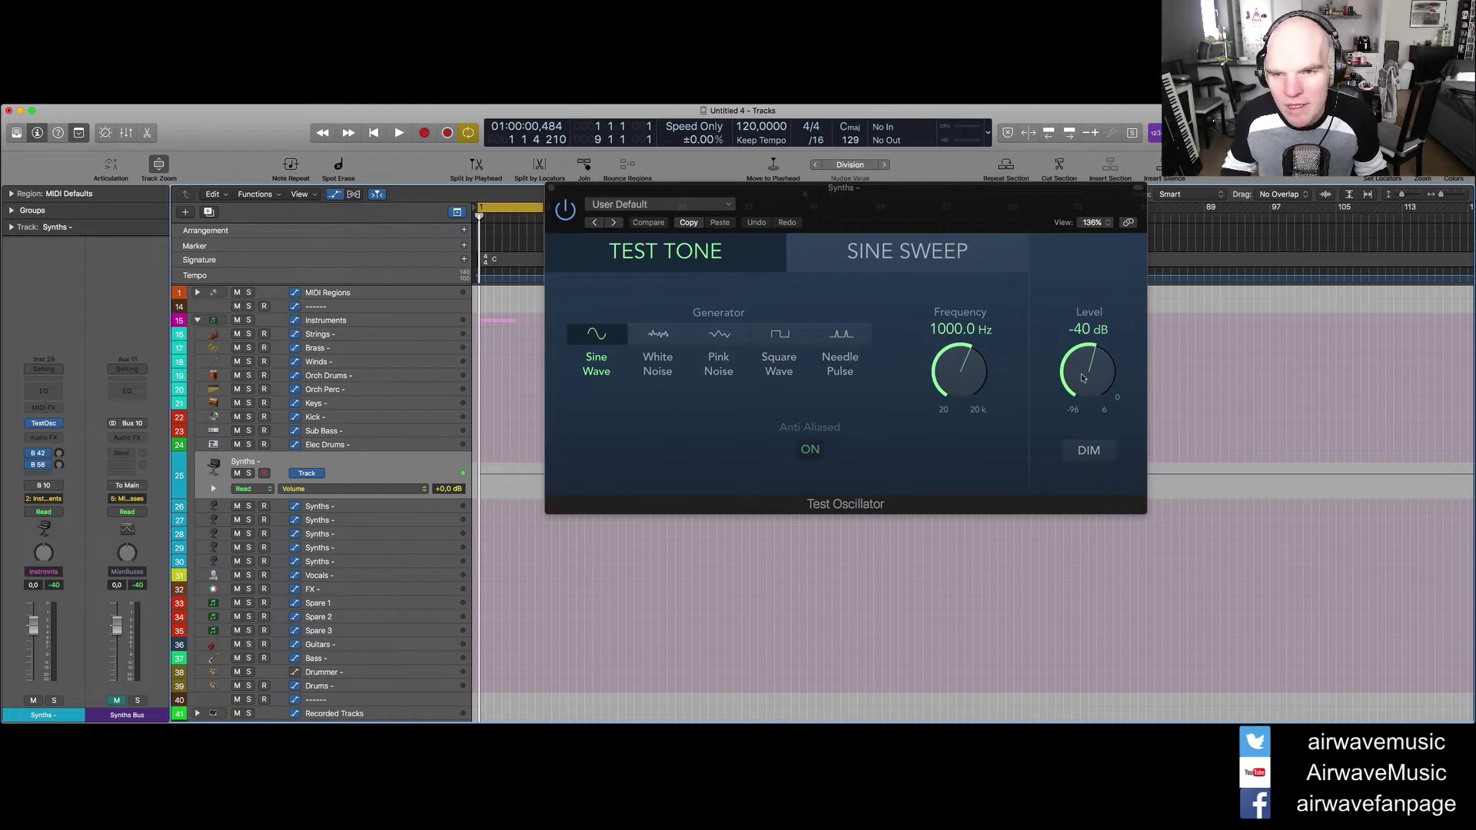
left_click_drag(1081, 378, 1091, 309)
left_click_drag(1095, 389, 1092, 389)
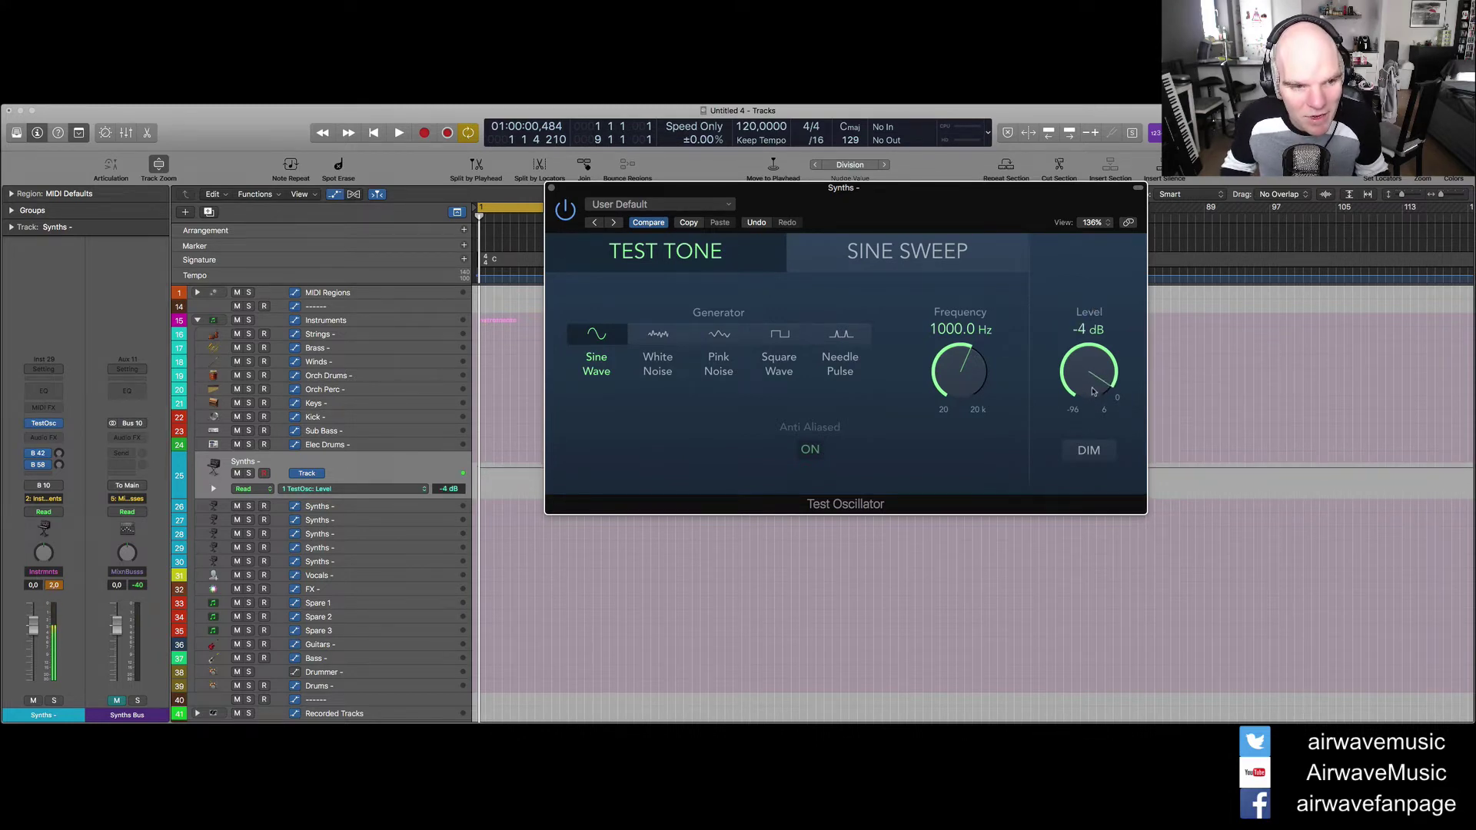
Create four more tracks with duplicate settings from the Synths track that carries the Test Oscillator
left_click(386, 464)
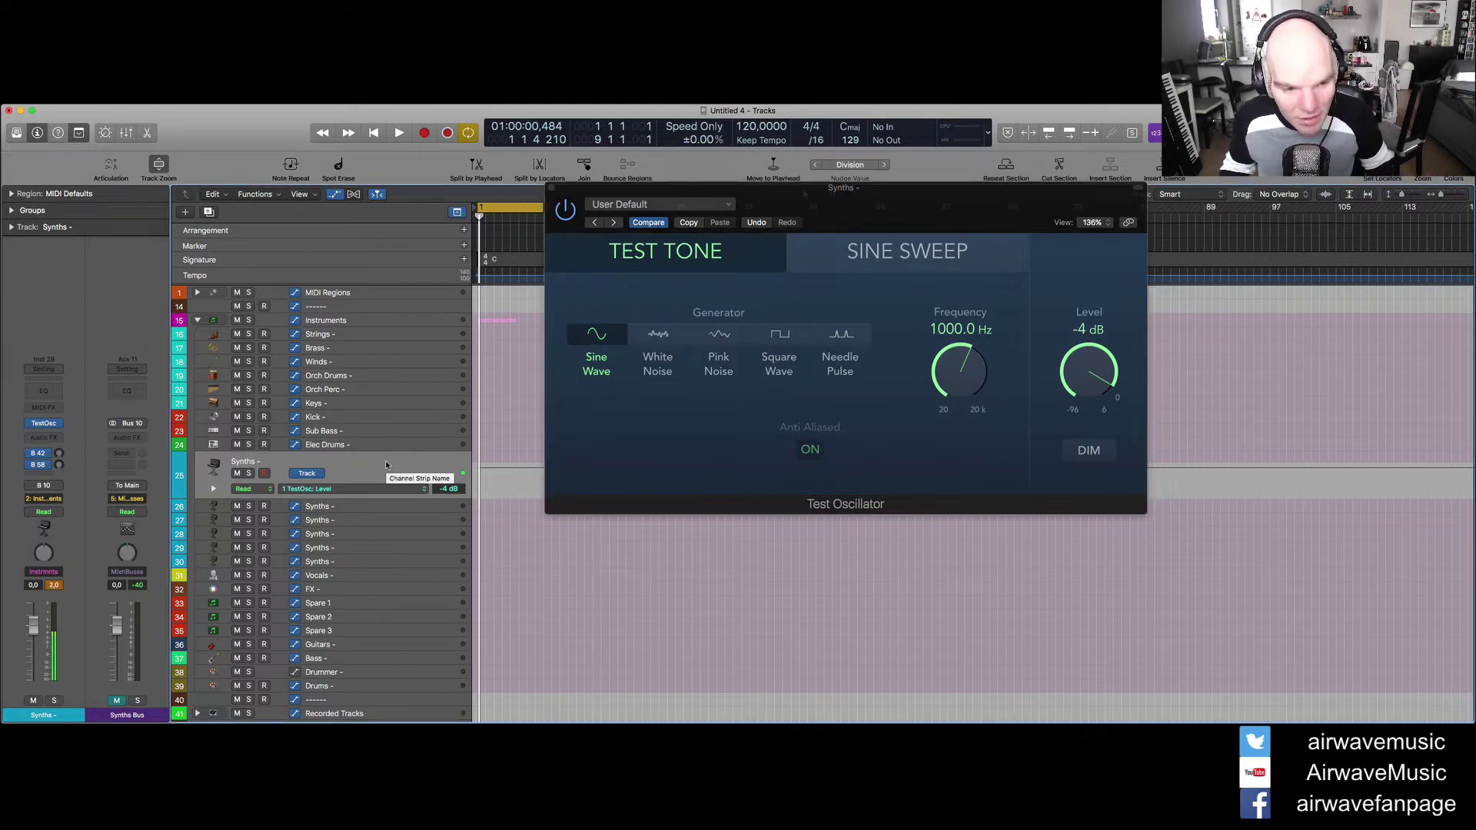
key("super+d")
key("super+d")
key("super+d")
key("super+d")
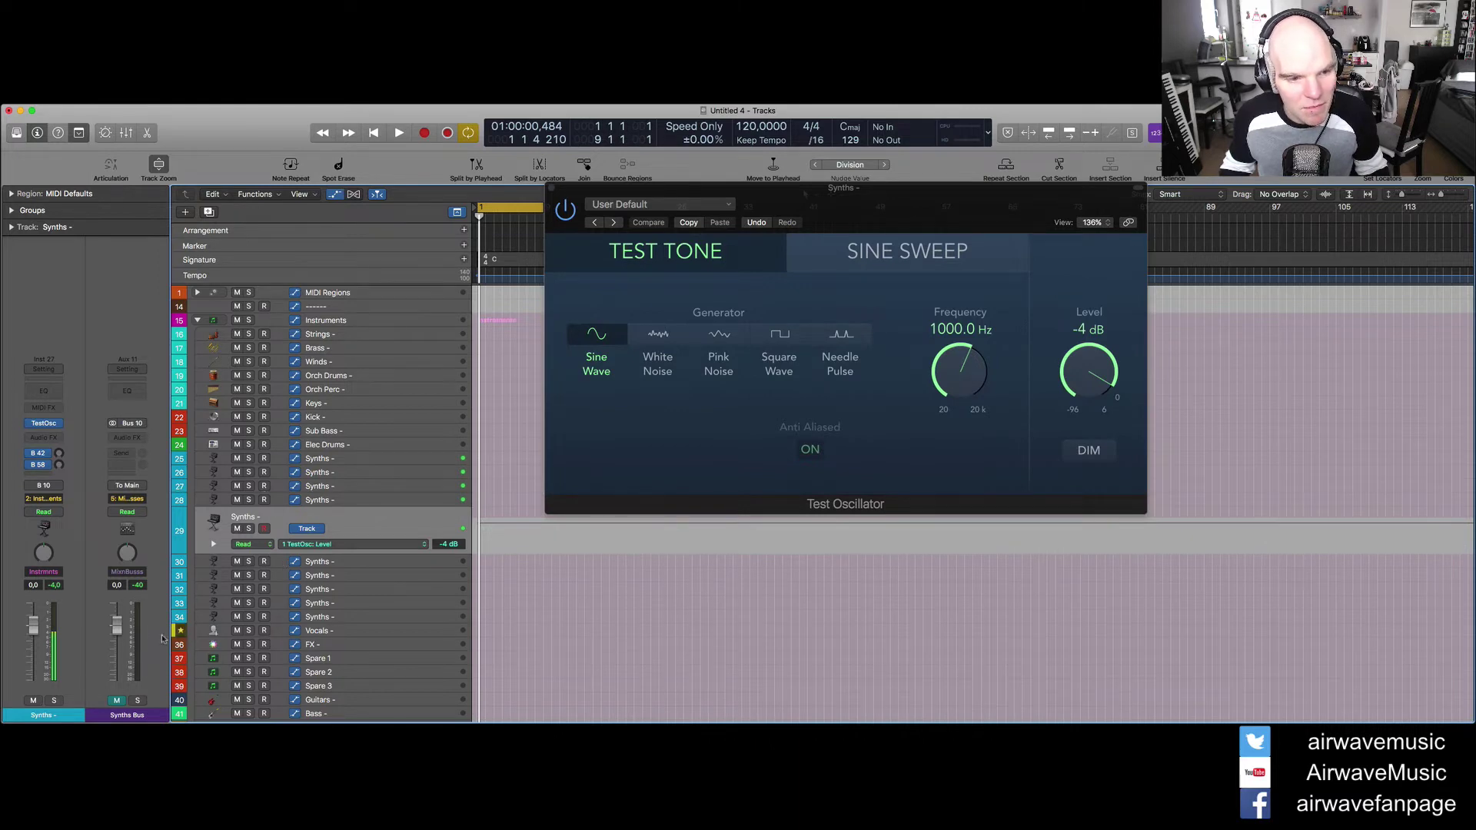
scroll(356, 625, "down", 3)
scroll(356, 624, "up", 2)
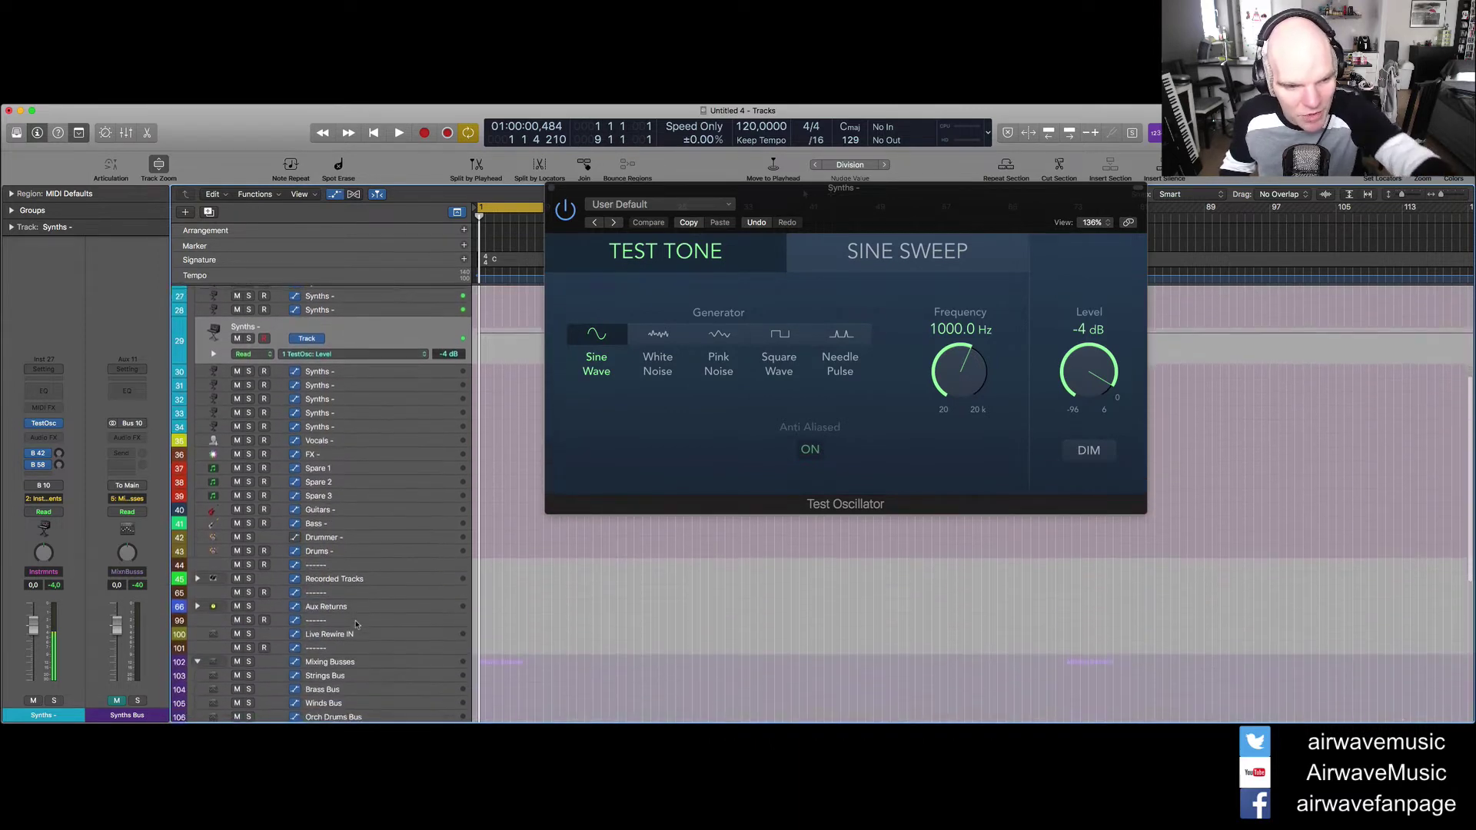
scroll(356, 624, "up", 2)
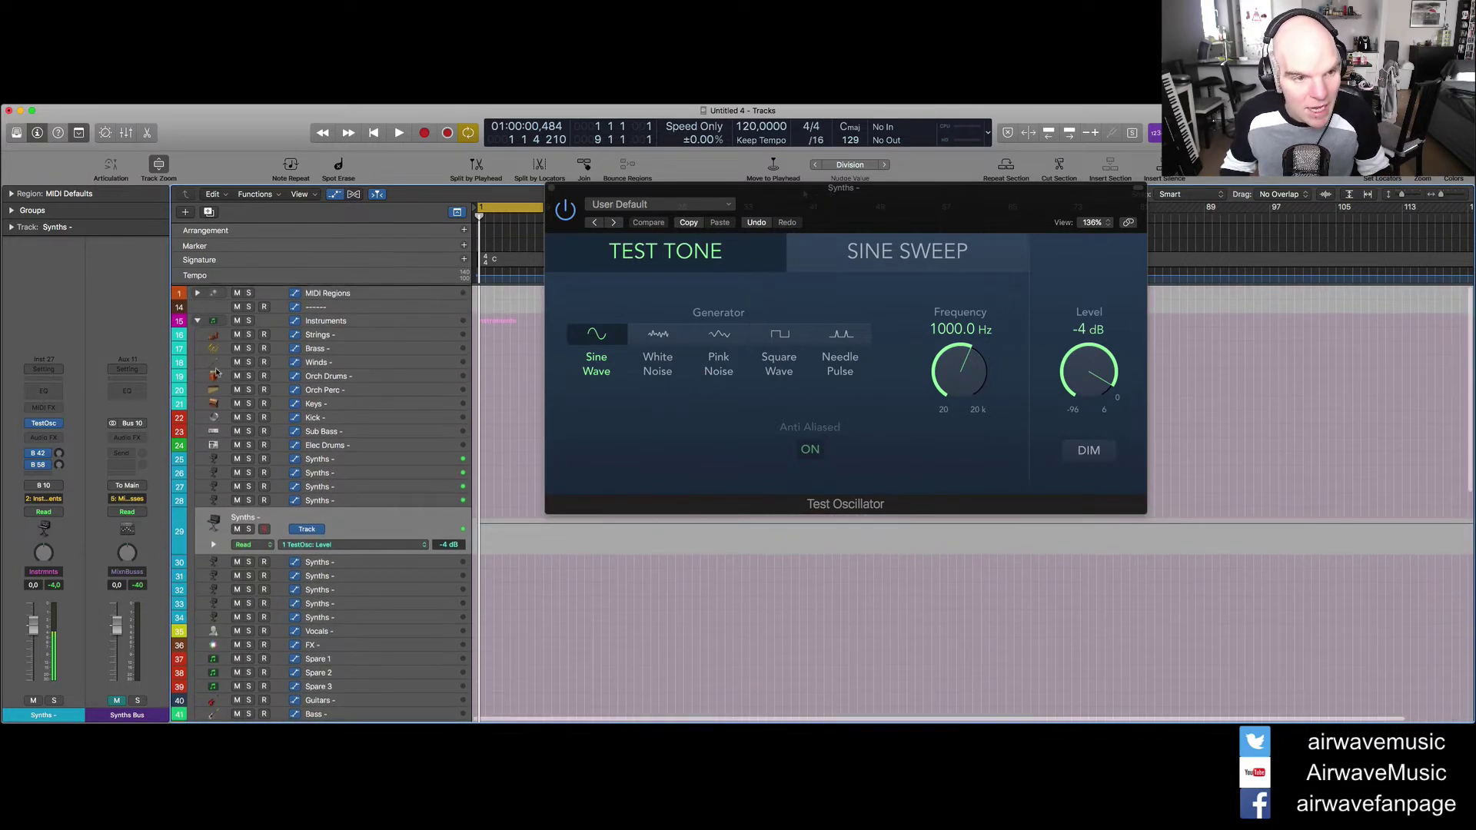
Reselect the first Synths track, open the mixer and lower the Instruments stack fader to -0.1 dB
left_click(357, 320)
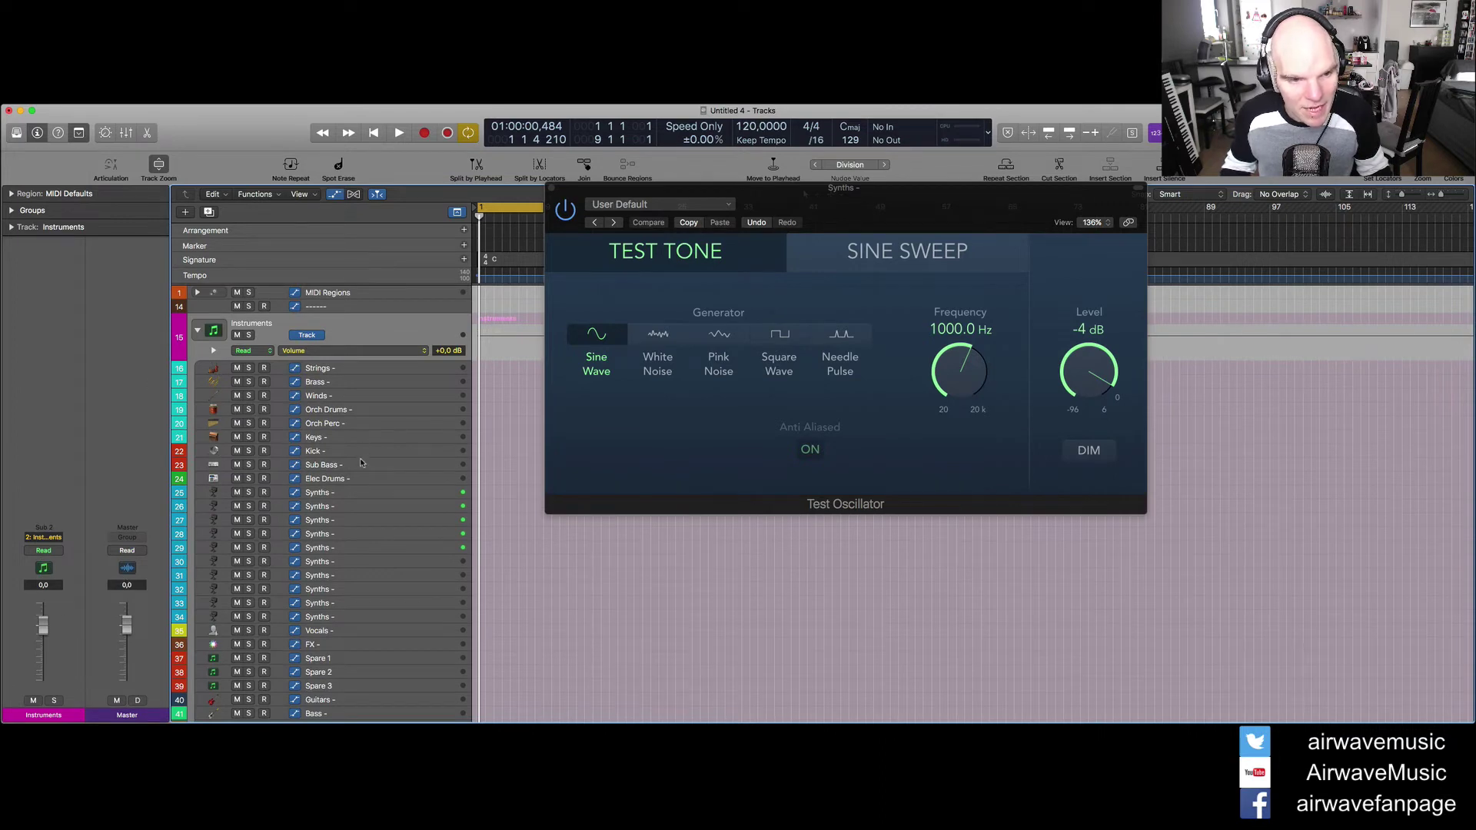
left_click(362, 492)
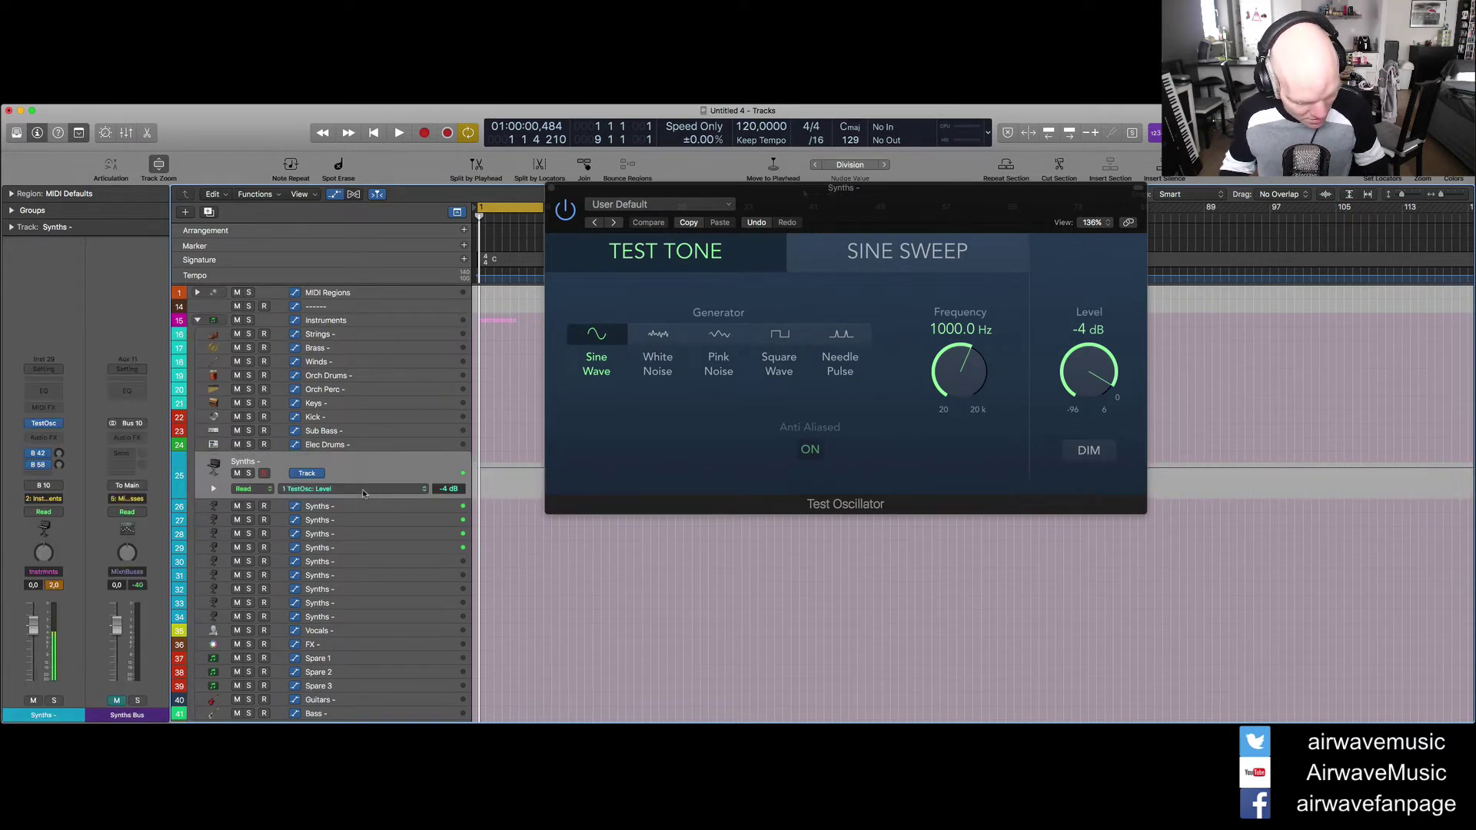
key("x")
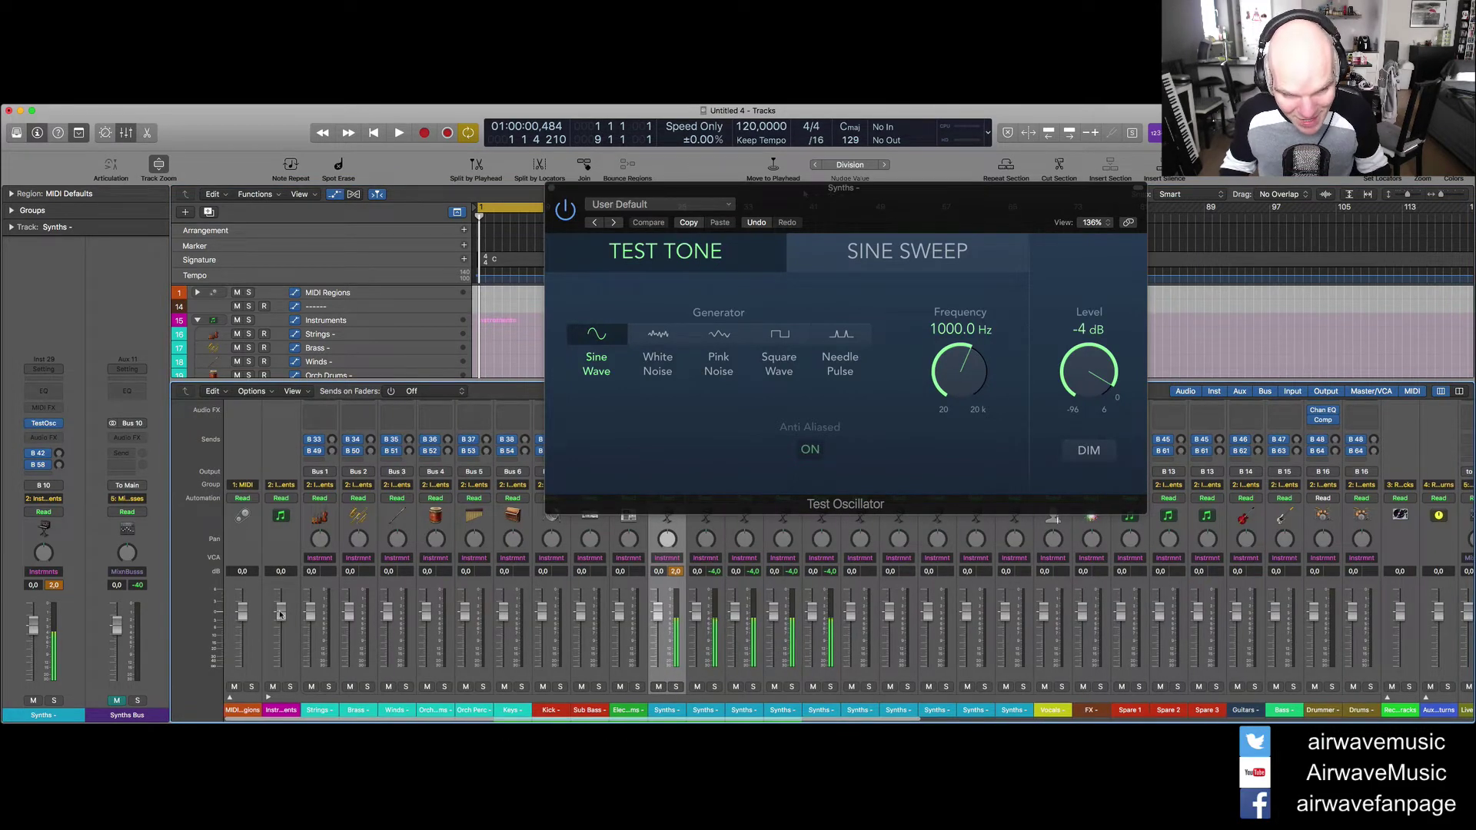
mouse_move(281, 612)
left_mouse_down()
mouse_move(280, 635)
mouse_move(281, 611)
left_mouse_up()
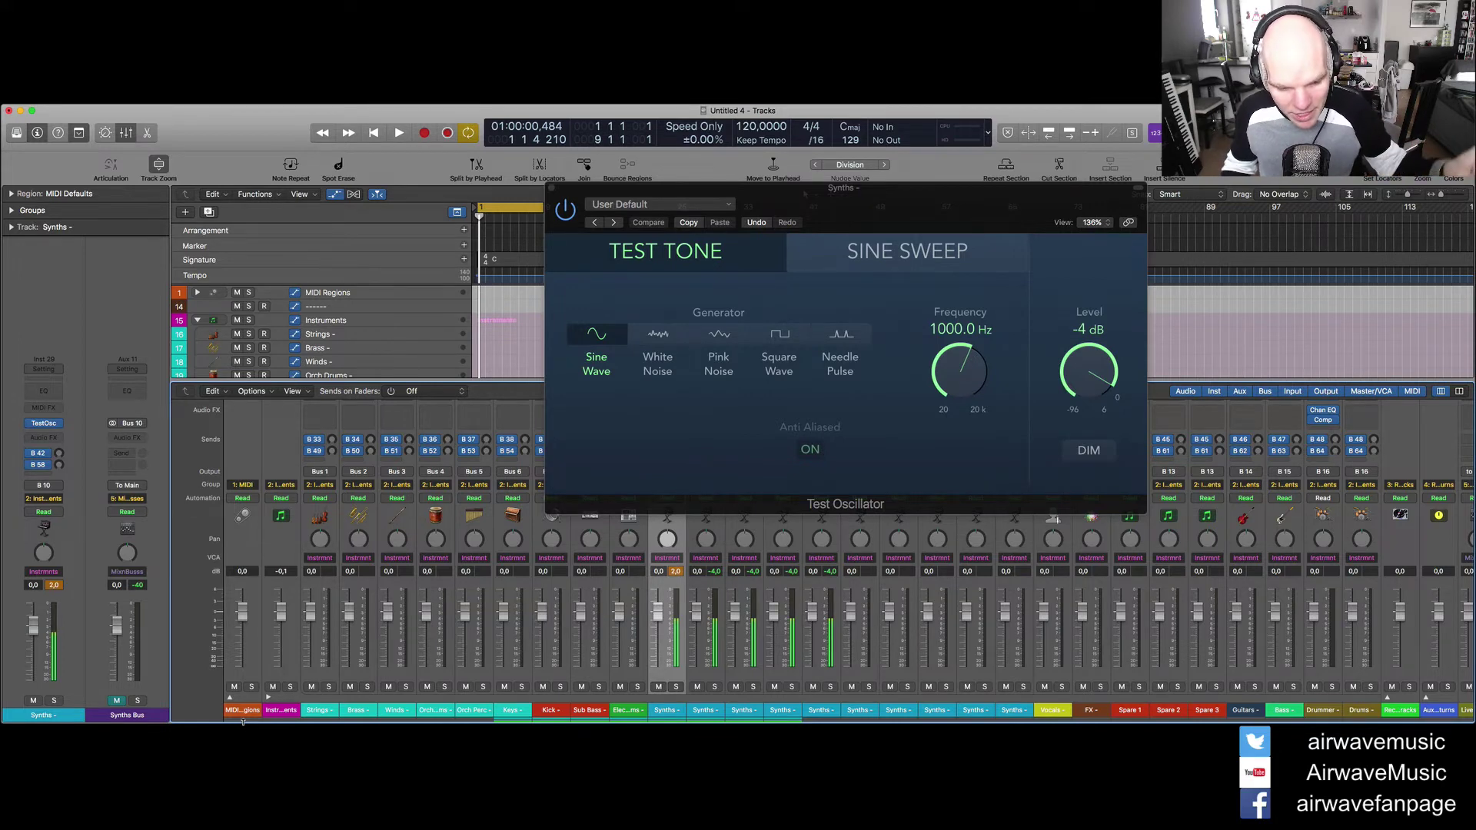
Select the five Synths channels carrying the oscillator, and return the Instruments stack fader to 0.0 dB with the oscillator window closed
left_click(830, 711, "shift")
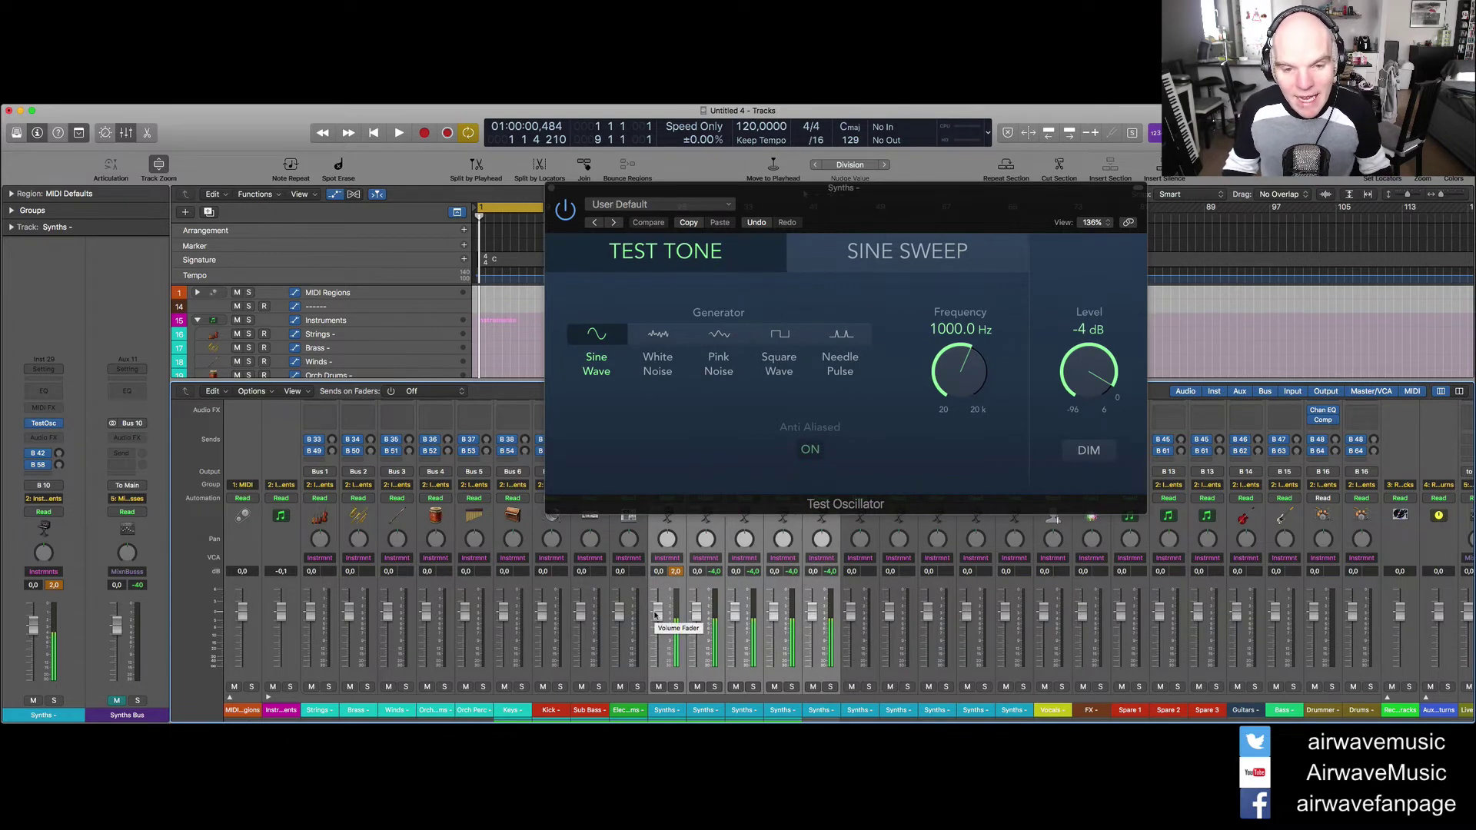
left_click(550, 188)
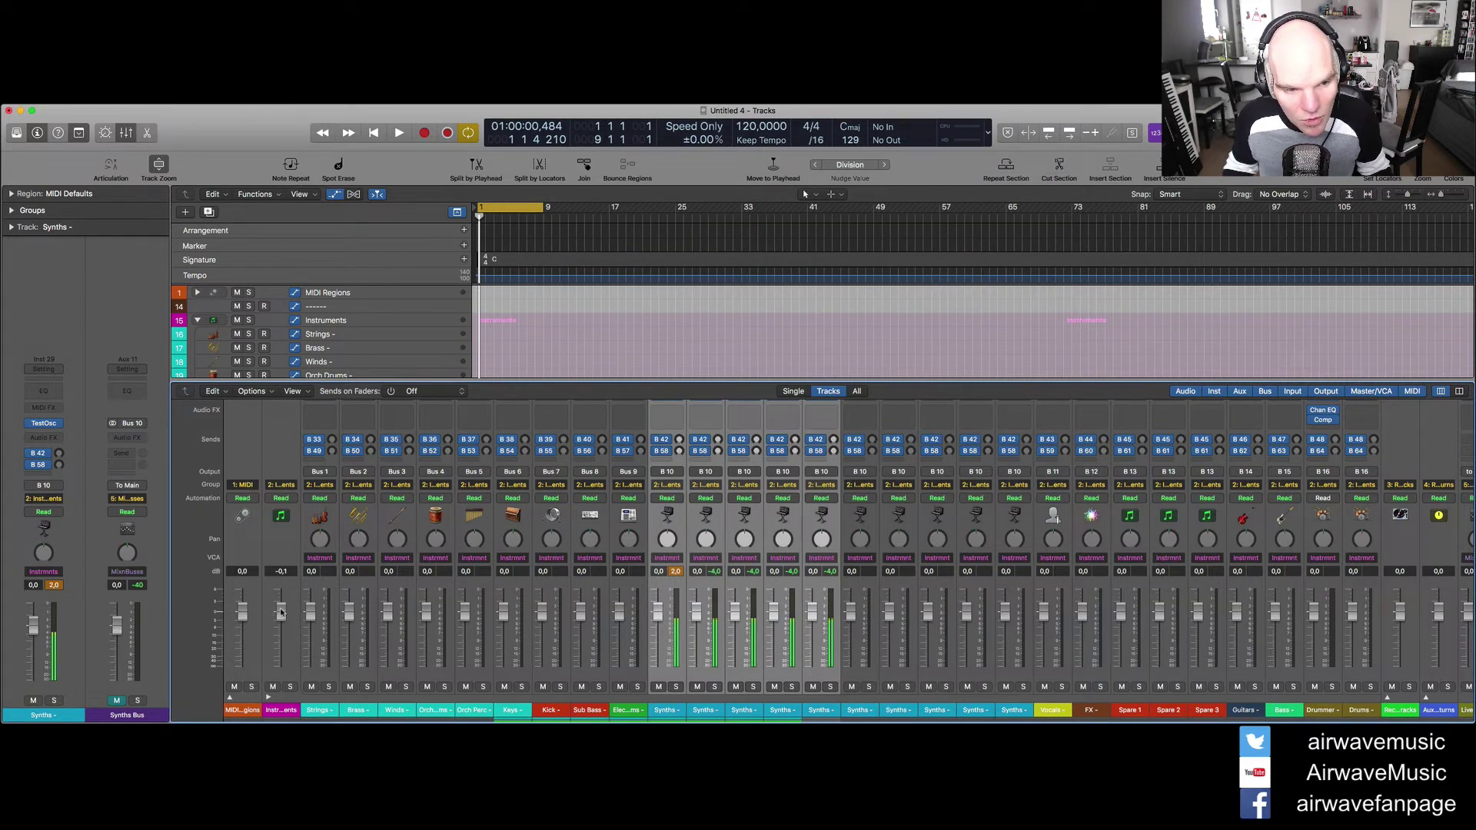
mouse_move(280, 615)
left_mouse_down()
mouse_move(281, 653)
mouse_move(282, 607)
left_mouse_up()
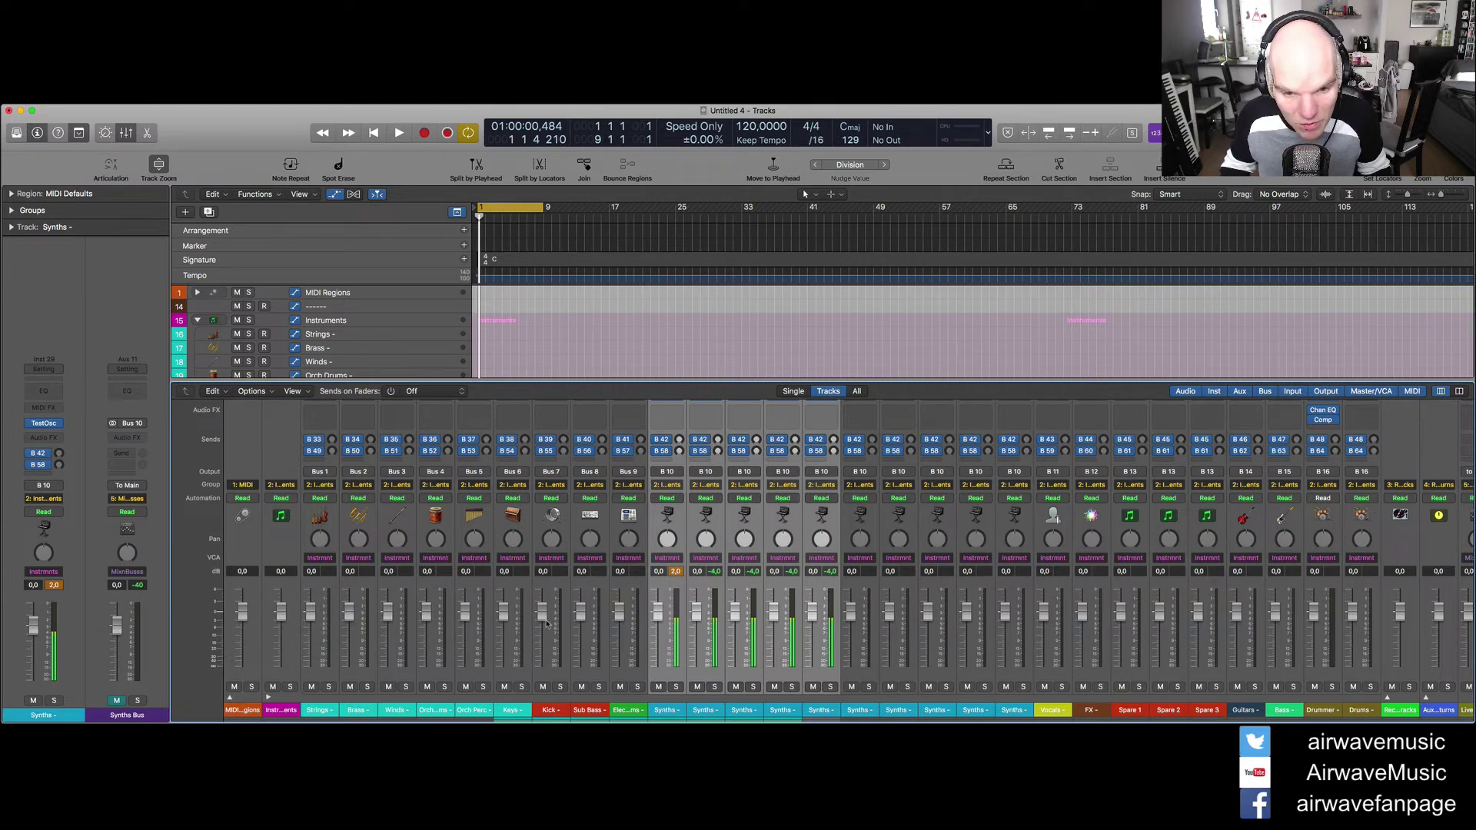
Look across the mixer from the Synths channels to the mixing busses and the main outputs
scroll(616, 619, "right", 9)
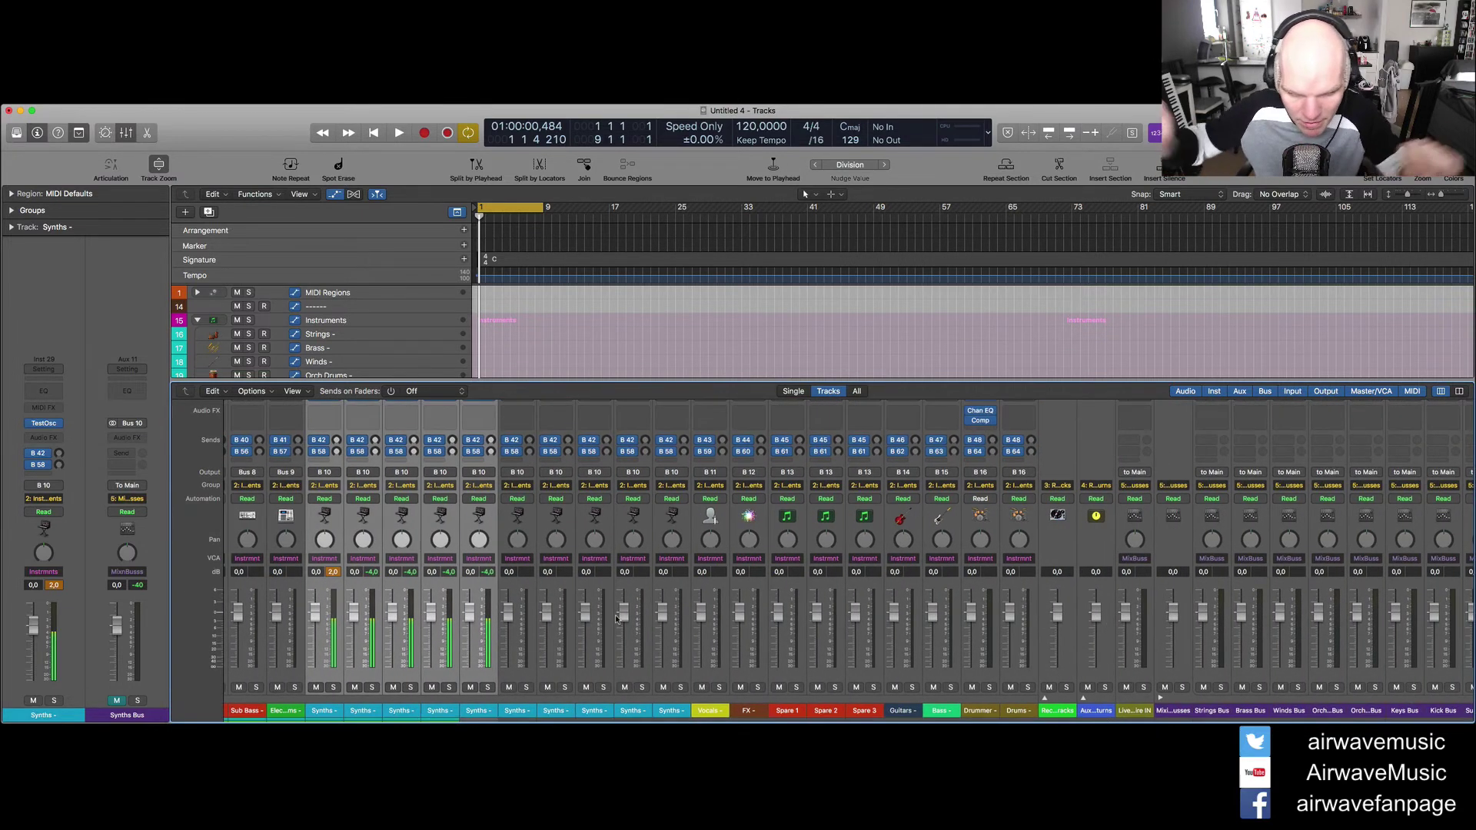
scroll(616, 619, "right", 9)
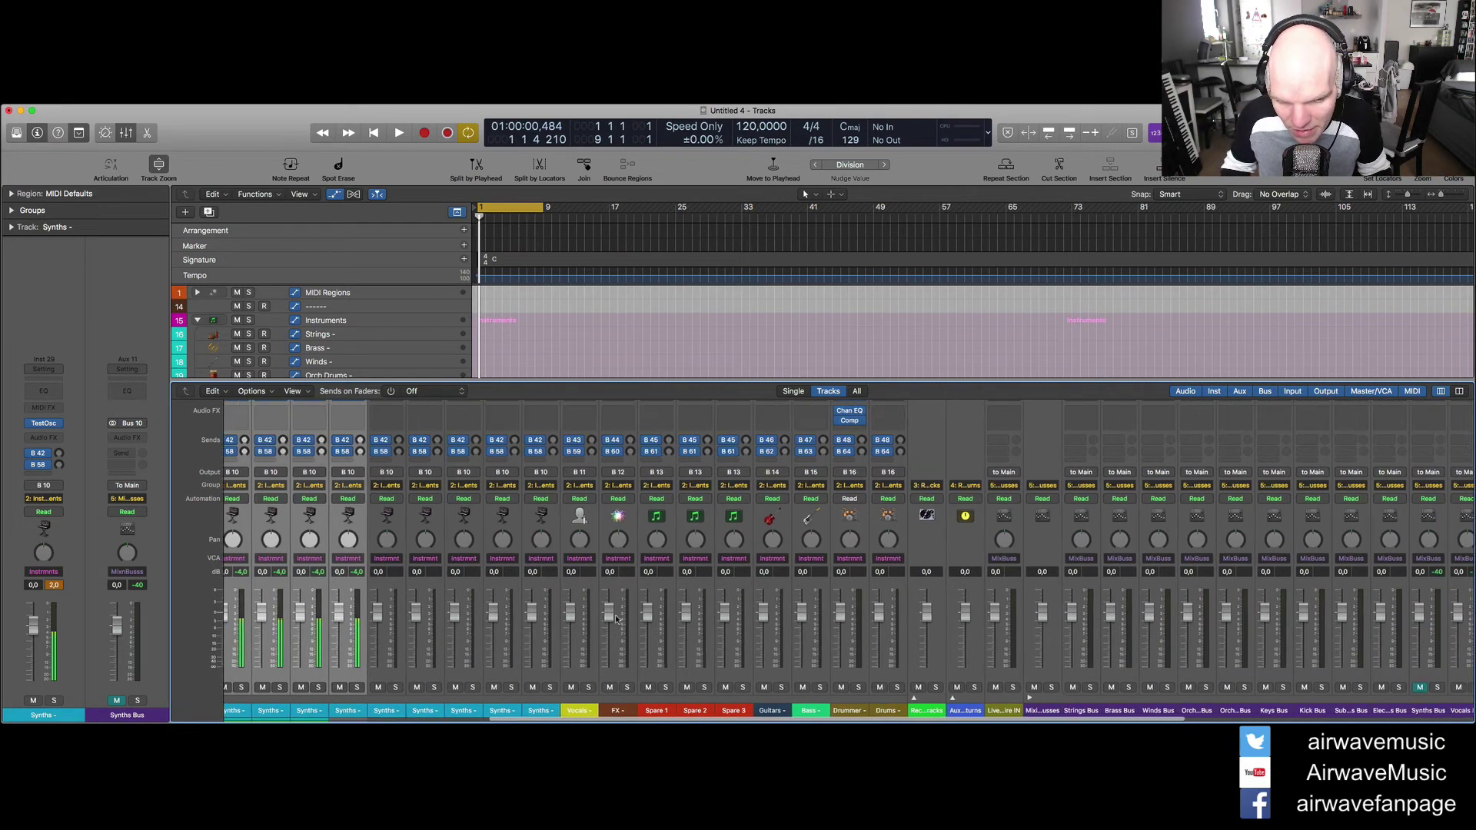
scroll(617, 618, "left", 15)
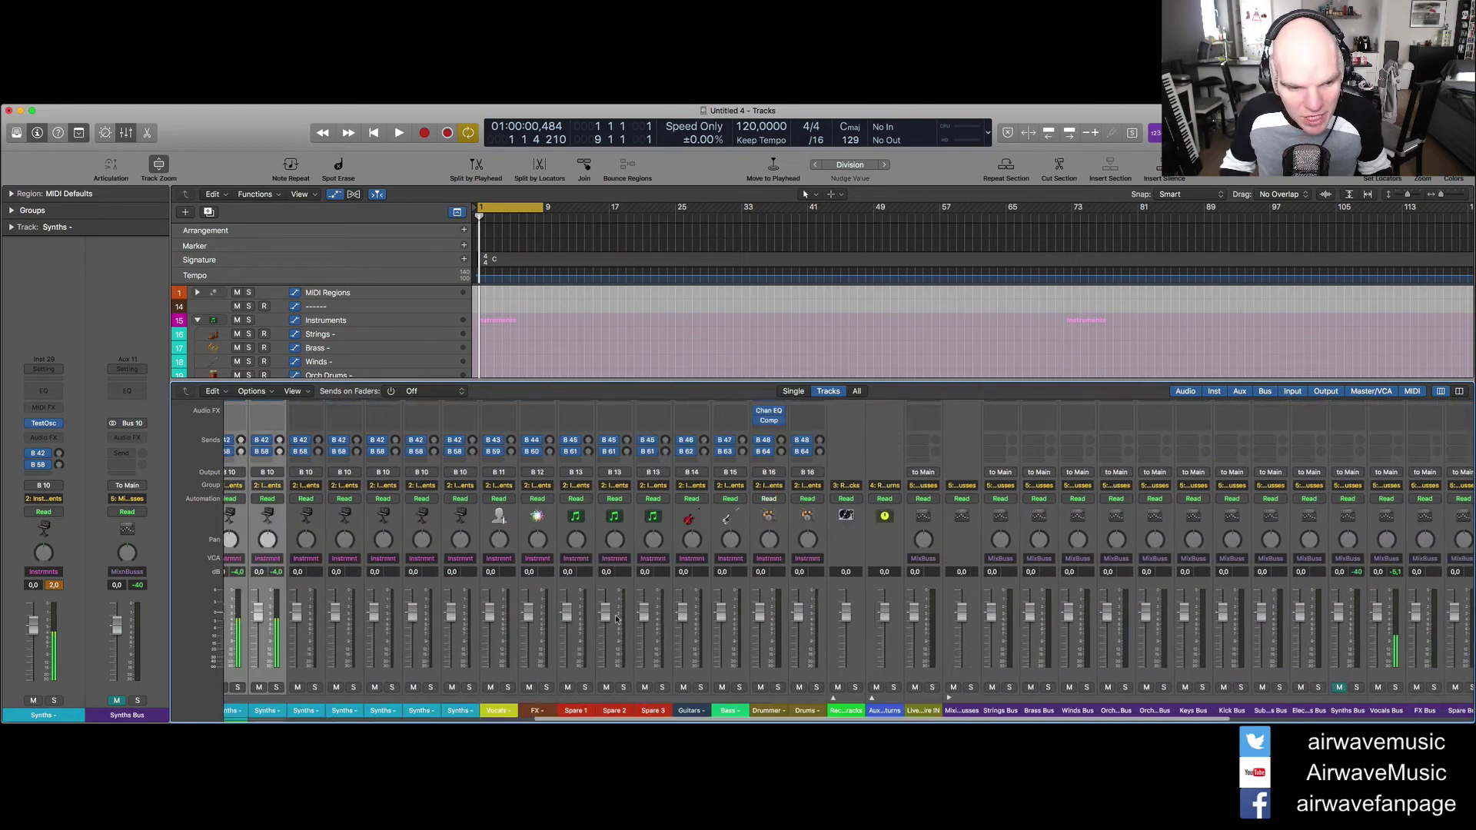
scroll(802, 617, "right", 20)
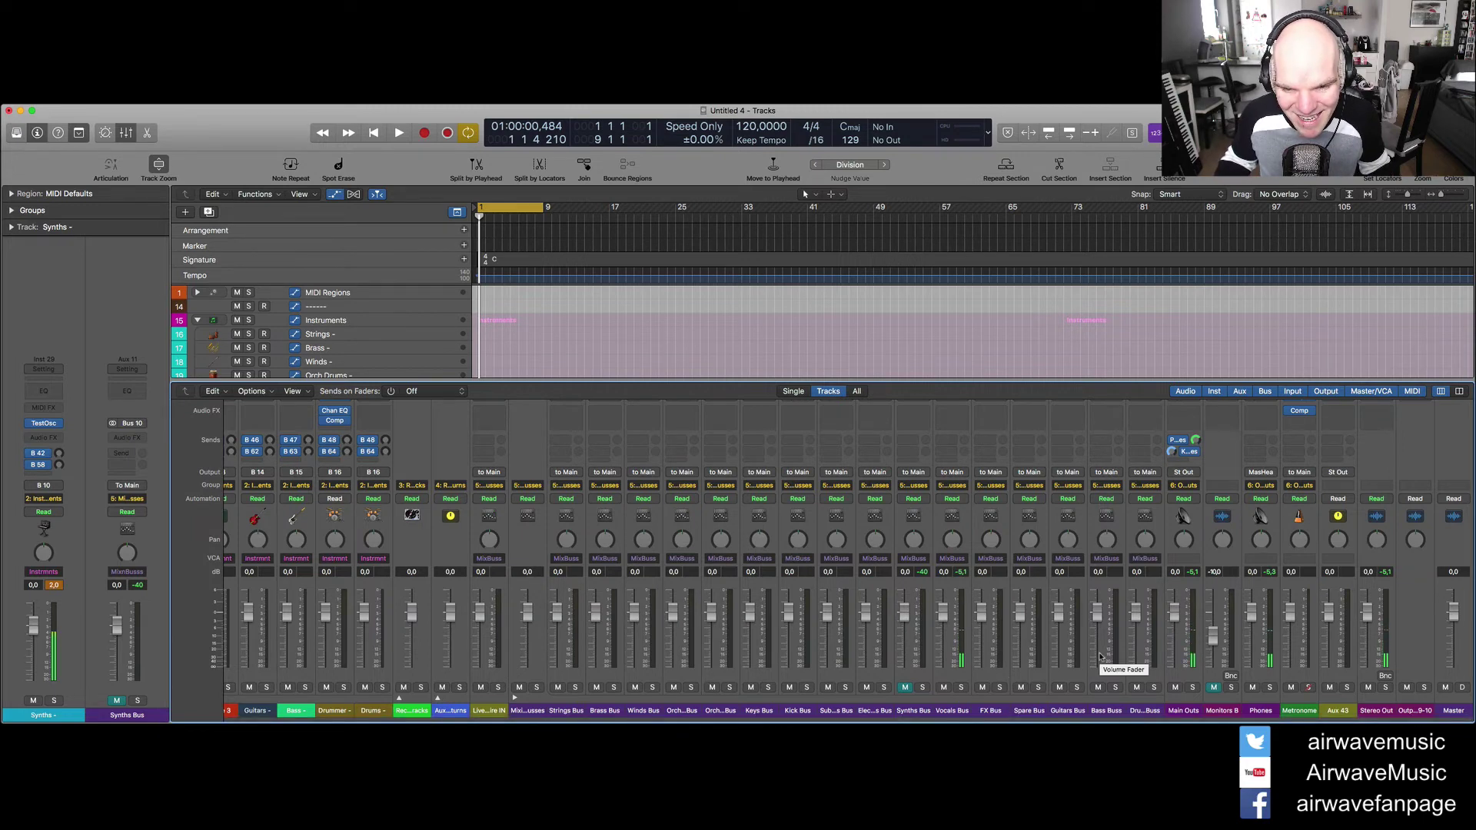
scroll(1101, 656, "left", 15)
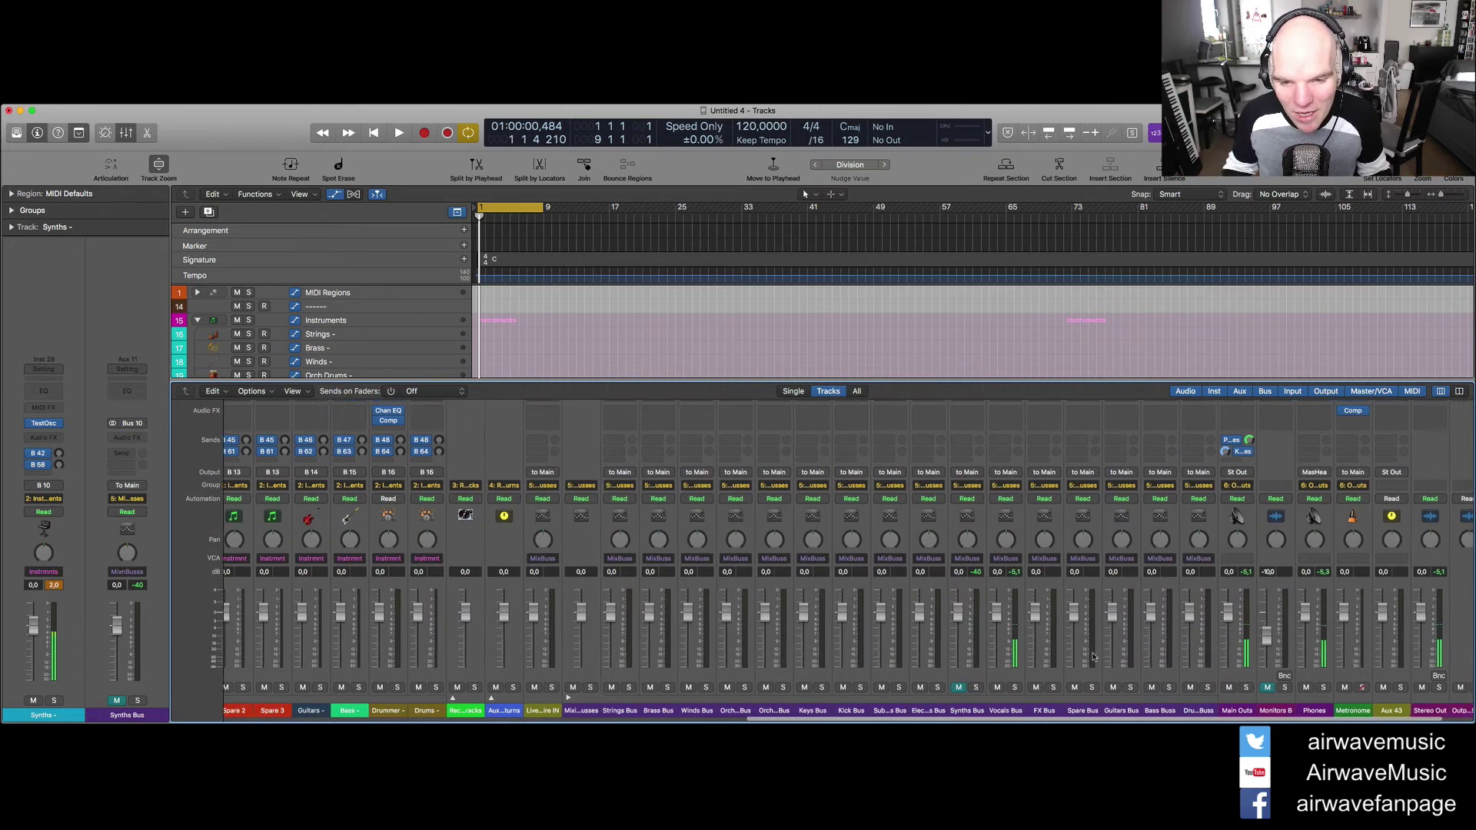